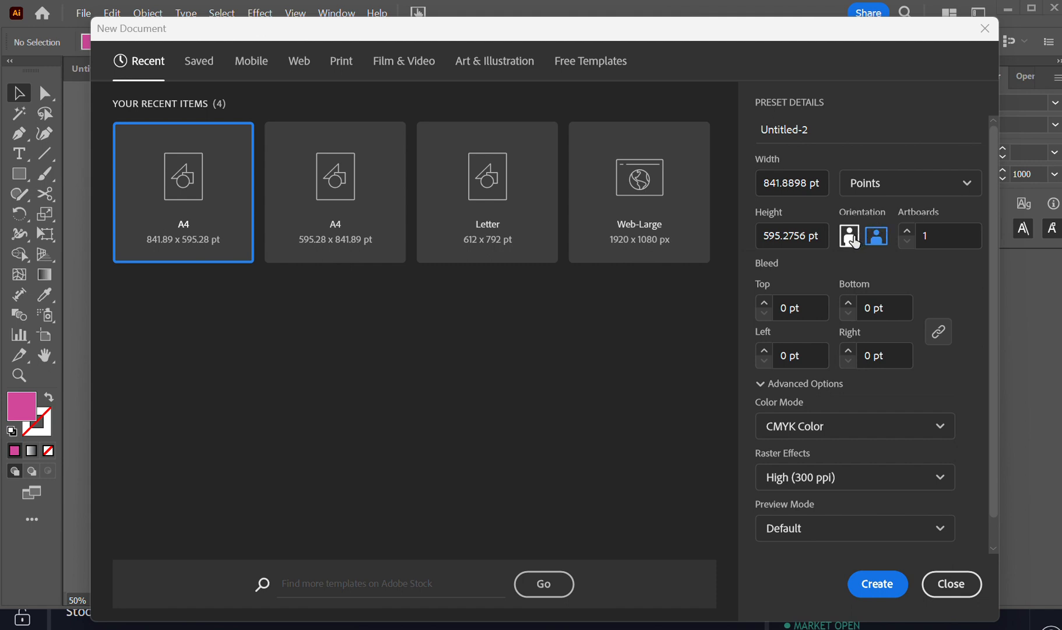
# Step: Create a new A4 document in portrait orientation with the RGB Color mode
pyautogui.click(851, 238)
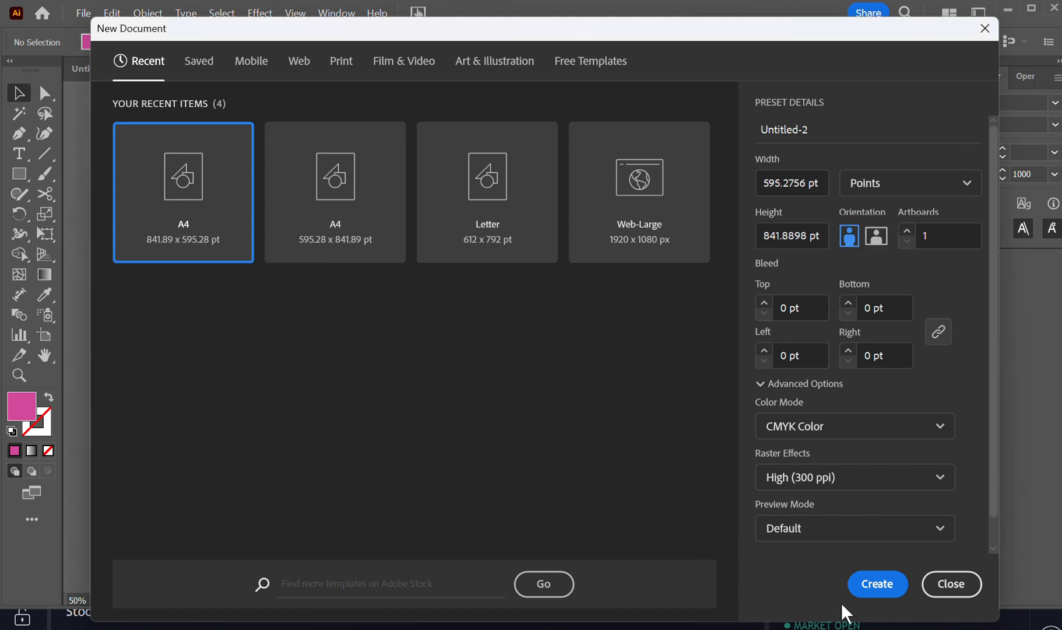
pyautogui.click(830, 437)
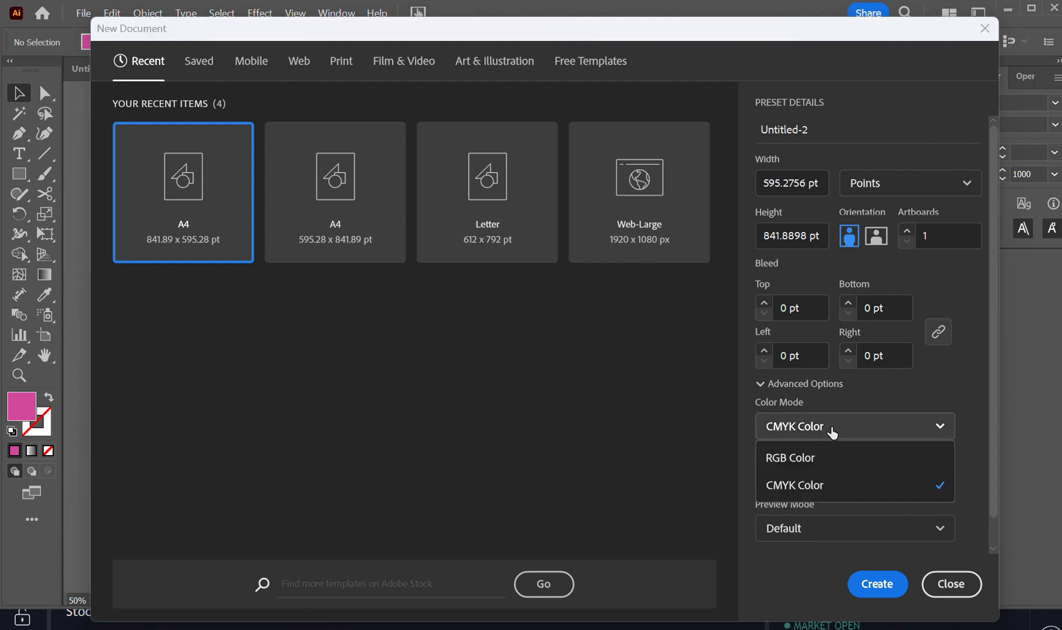
pyautogui.click(818, 463)
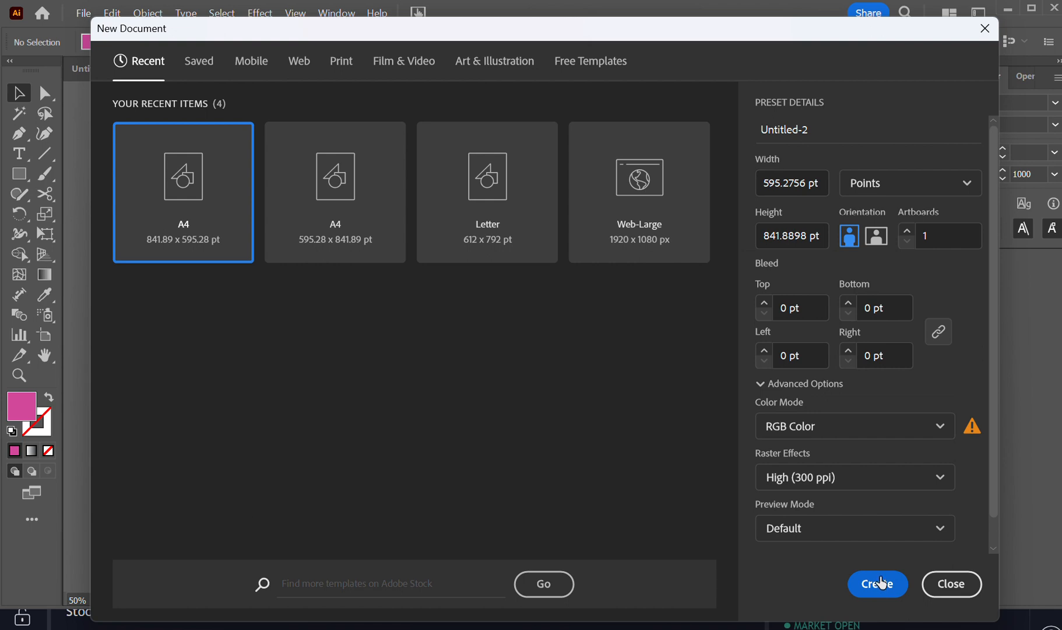
pyautogui.click(879, 583)
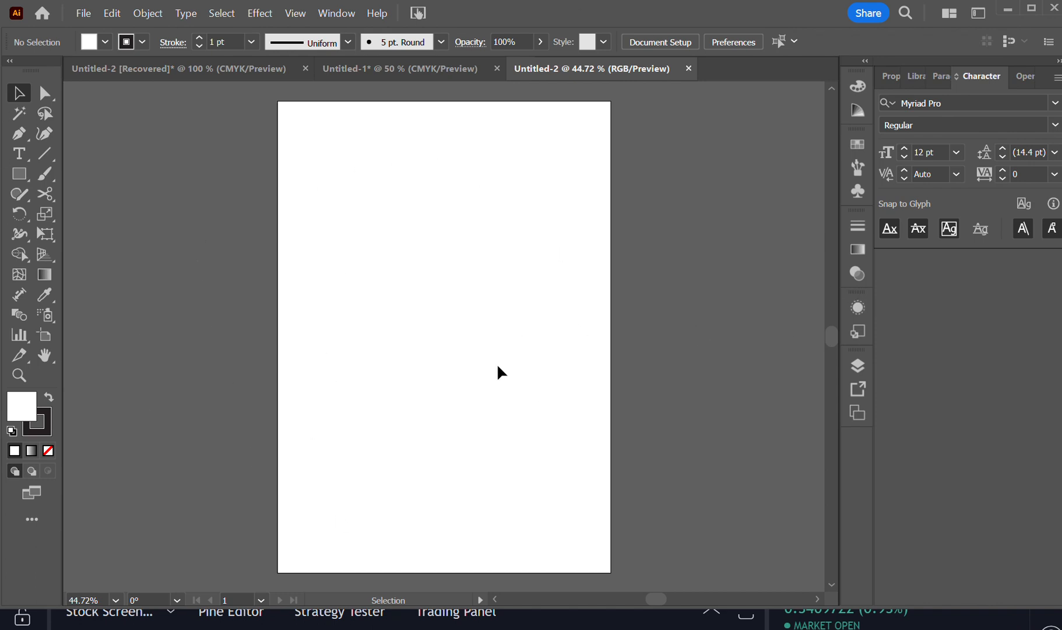
# Step: Add a lowercase first name as point text near the artboard's upper edge and set its font size to 72 pt
pyautogui.click(23, 151)
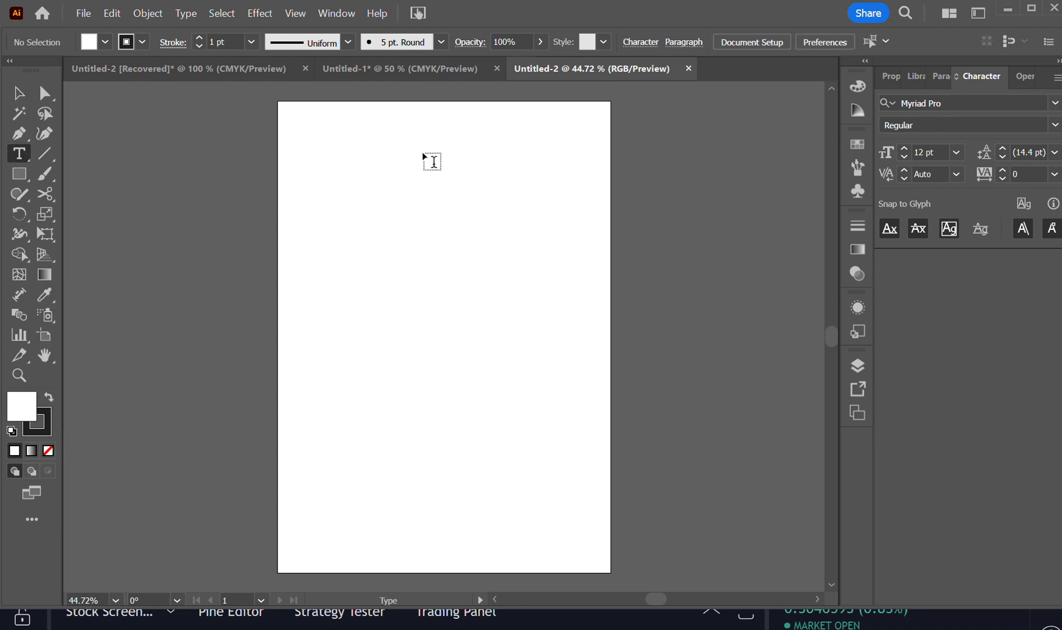
pyautogui.click(324, 167)
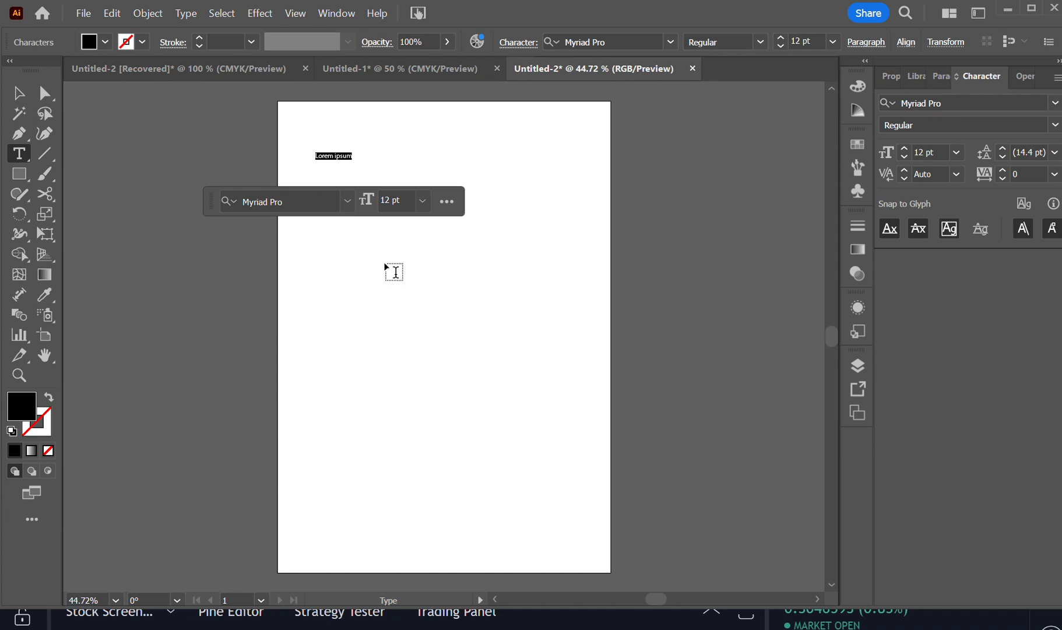
pyautogui.write('chris')
pyautogui.click(18, 93)
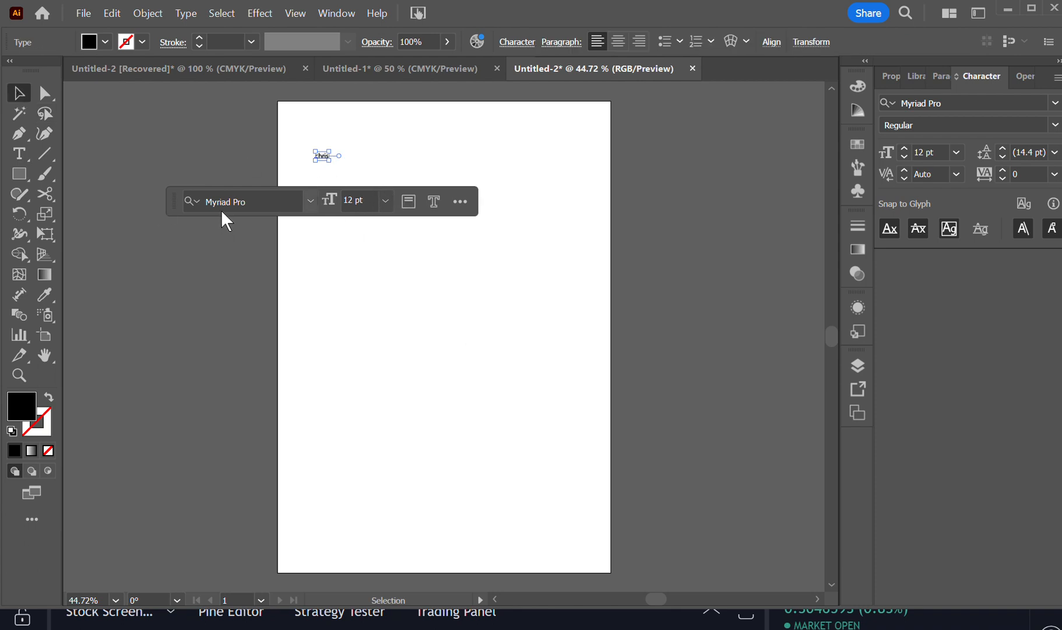
pyautogui.click(385, 201)
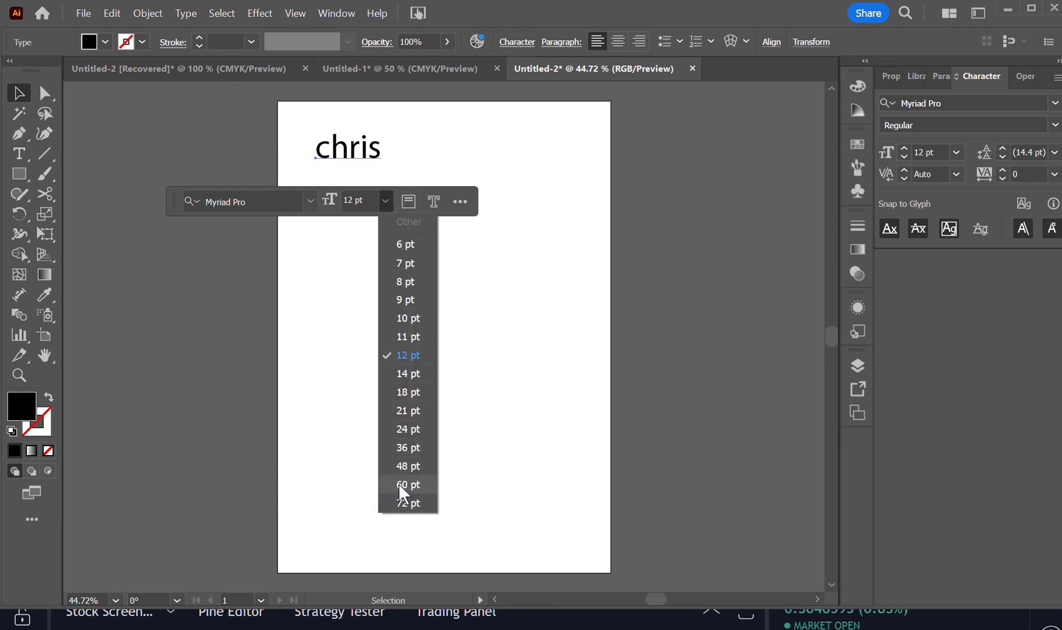
pyautogui.click(404, 500)
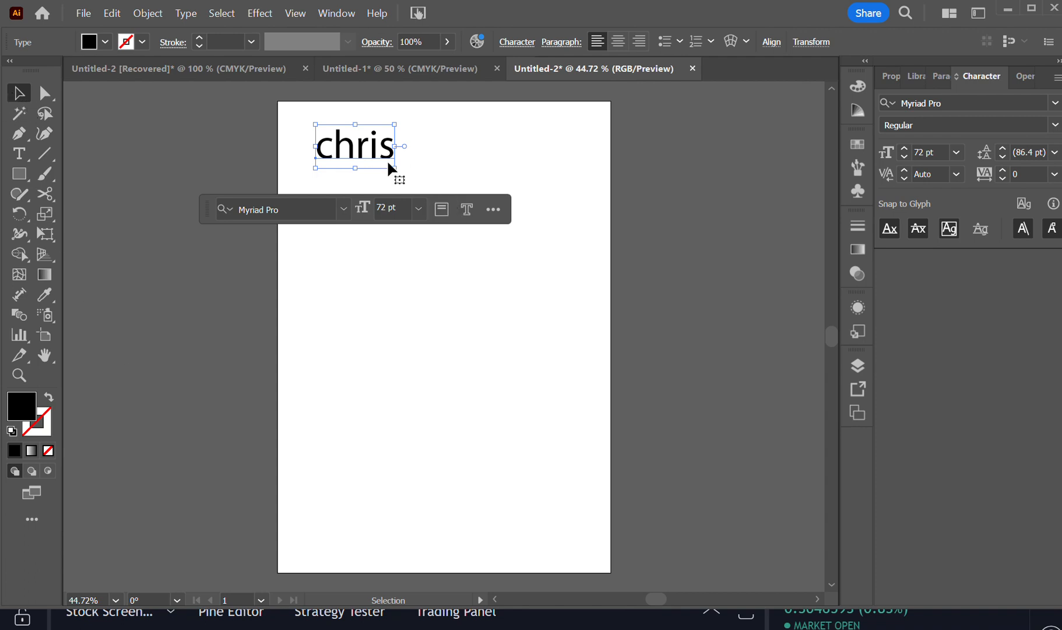
# Step: Scale the name text proportionally to about 114.56 pt and move it closer to the artboard's upper-left corner
pyautogui.moveTo(395, 168); pyautogui.dragTo(474, 237)
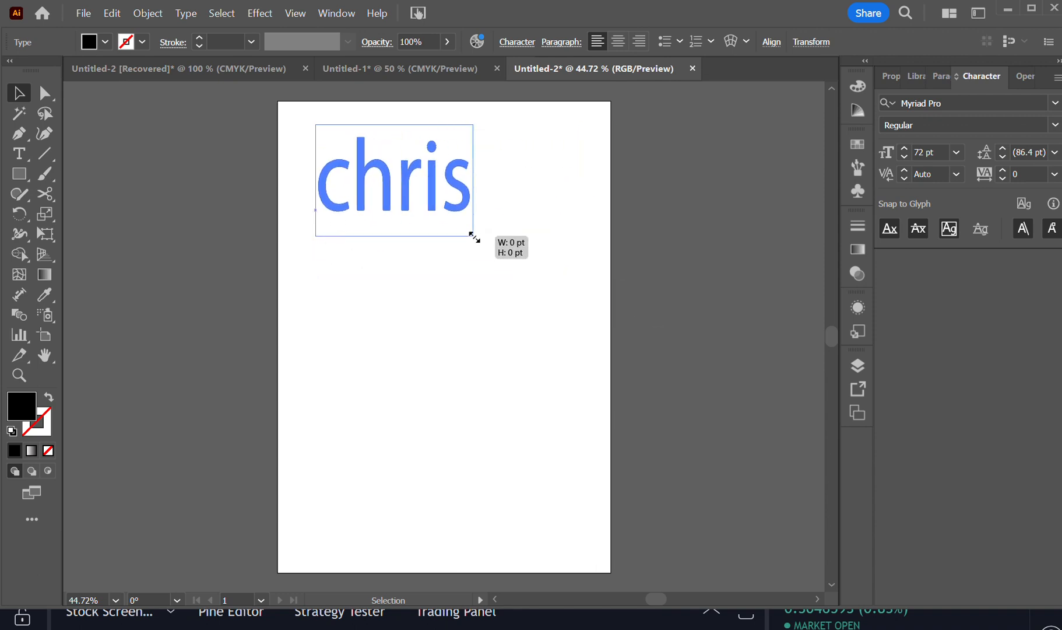
pyautogui.moveTo(474, 238); pyautogui.dragTo(442, 228)
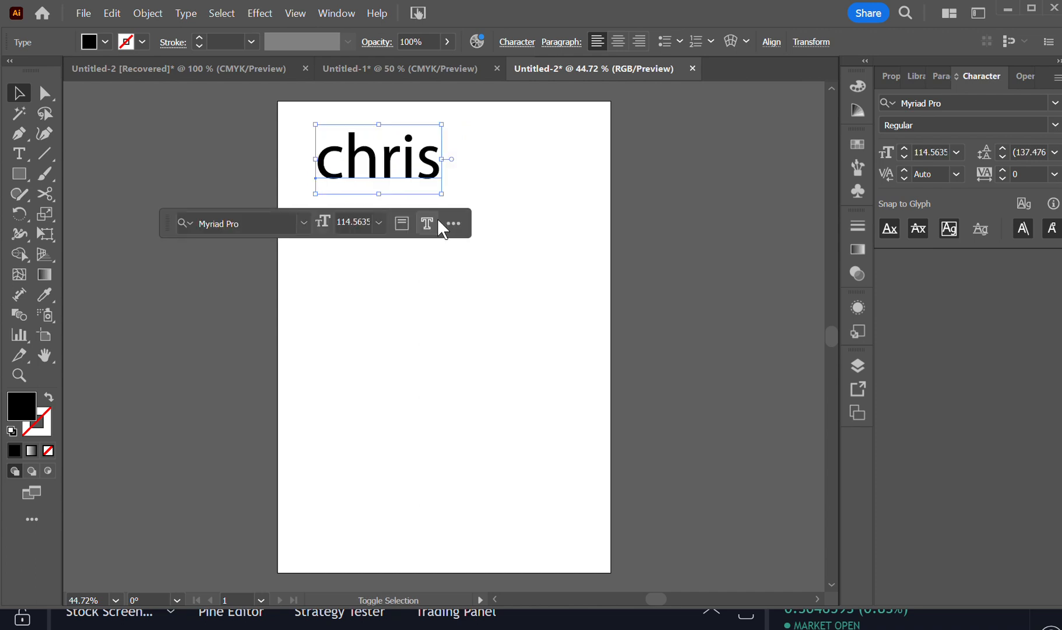
pyautogui.moveTo(390, 165)
pyautogui.mouseDown()
pyautogui.moveTo(380, 150)
pyautogui.moveTo(372, 161)
pyautogui.mouseUp()
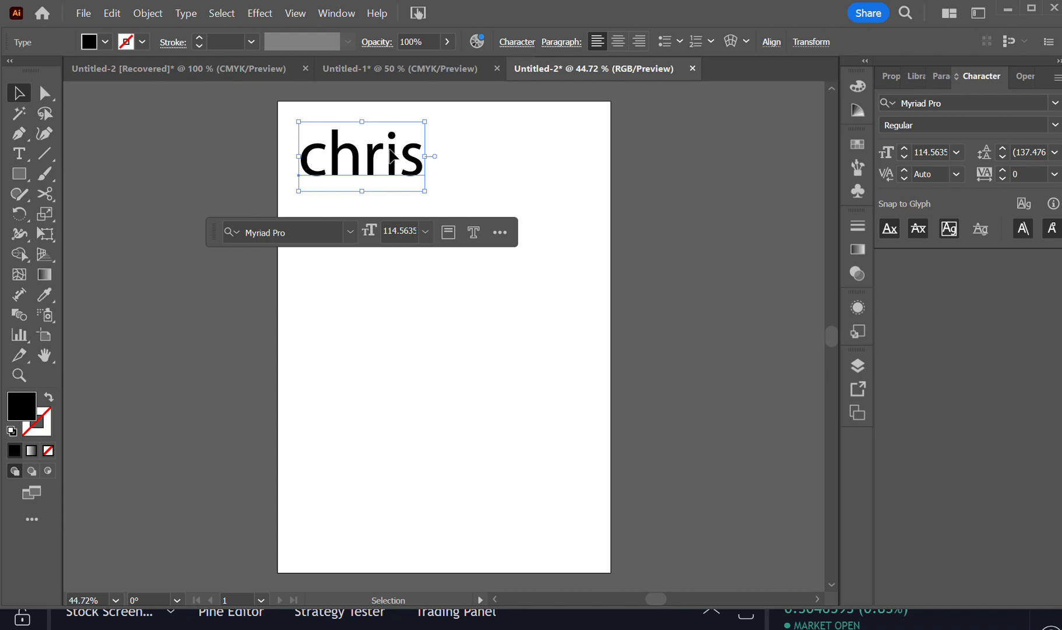
# Step: Duplicate the name text straight below the original and repeat the copy four times to form a column of six lines
pyautogui.moveTo(390, 157); pyautogui.dragTo(395, 220)
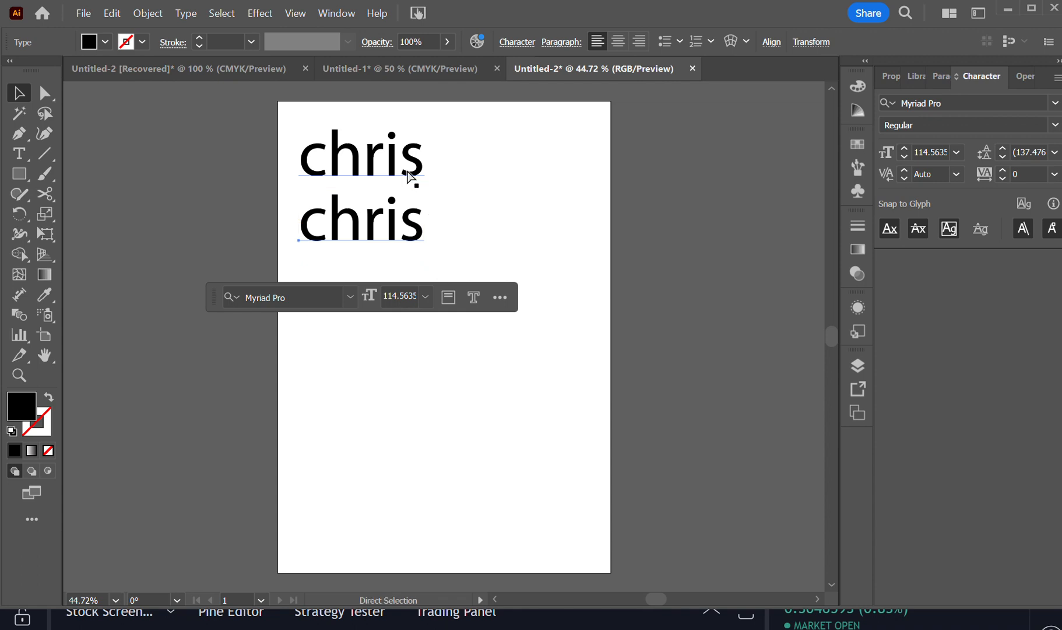
pyautogui.hotkey('ctrl', 'd')
pyautogui.hotkey('ctrl', 'd')
pyautogui.hotkey('ctrl', 'd')
pyautogui.hotkey('ctrl', 'd')
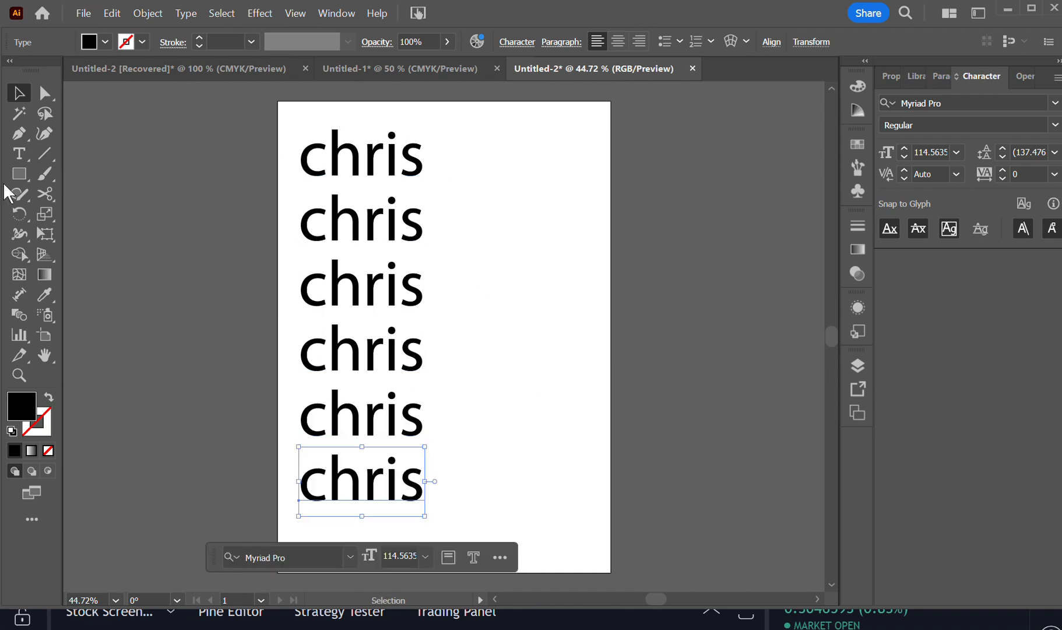
# Step: Choose the Essentials Classic workspace and set the font of the second text line to Provicali
pyautogui.click(14, 155)
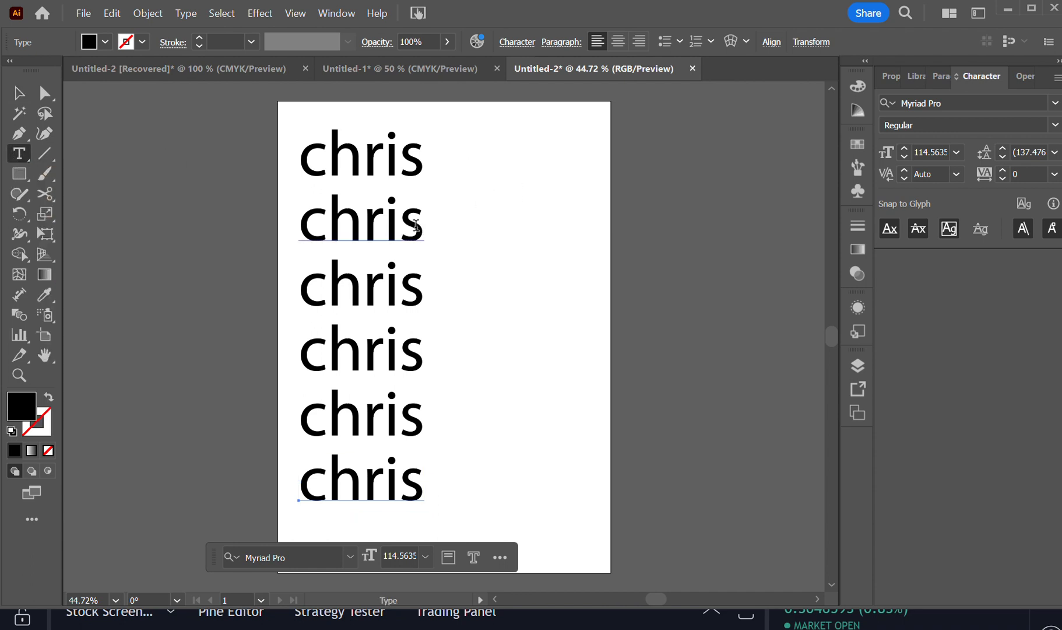
pyautogui.moveTo(427, 230); pyautogui.dragTo(285, 218)
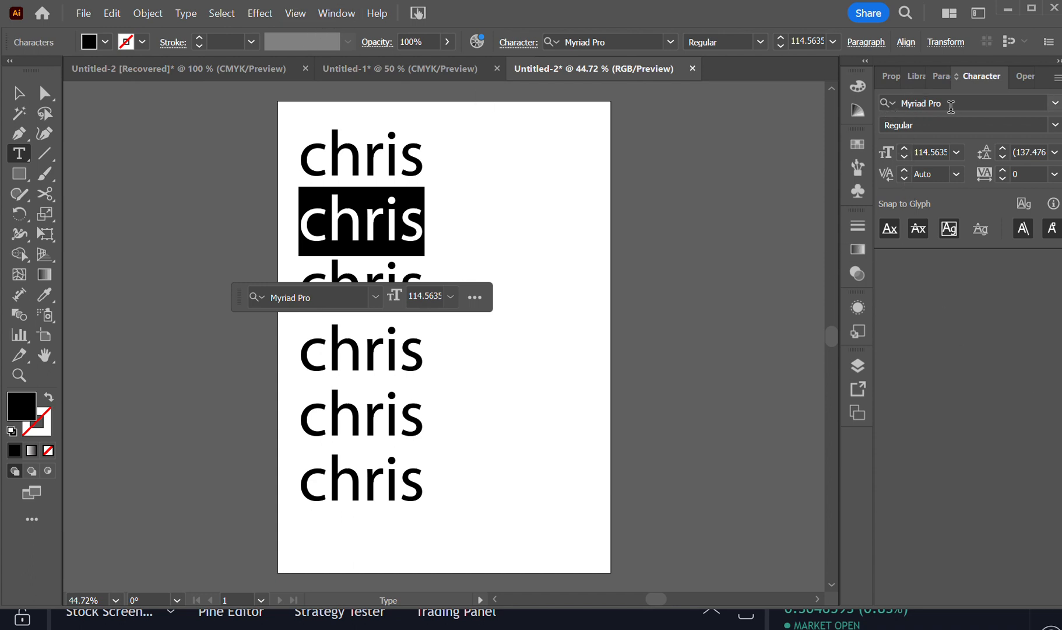
pyautogui.click(981, 9)
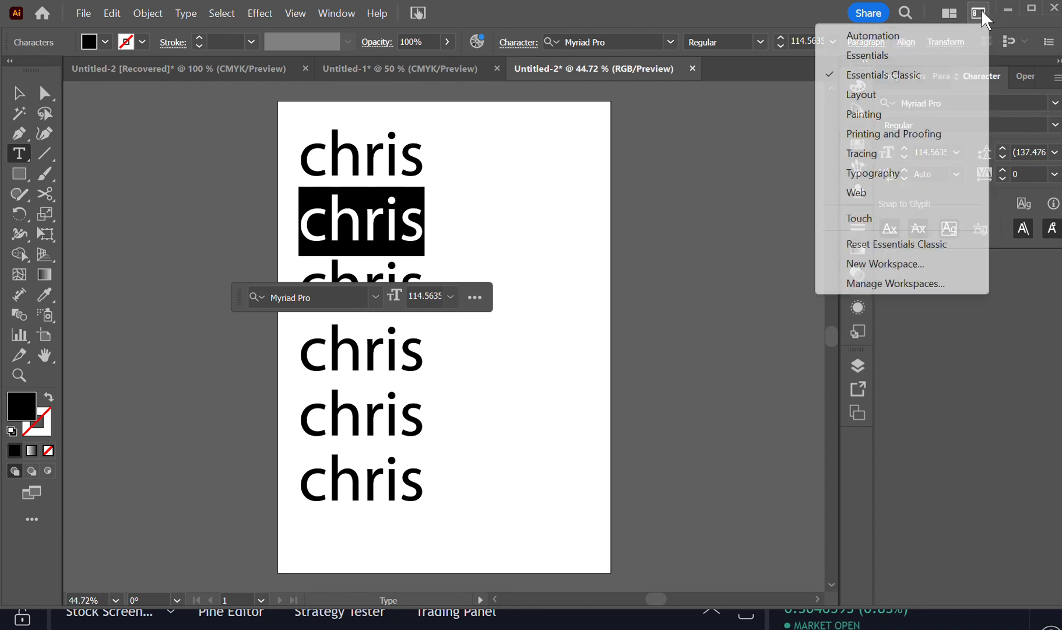
pyautogui.click(913, 75)
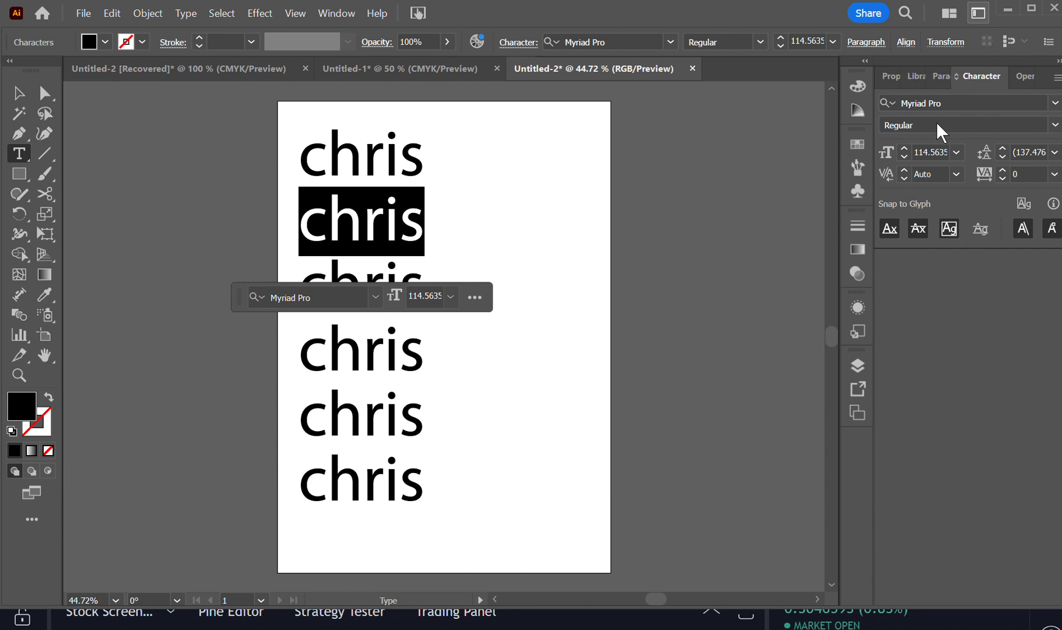
pyautogui.click(1056, 105)
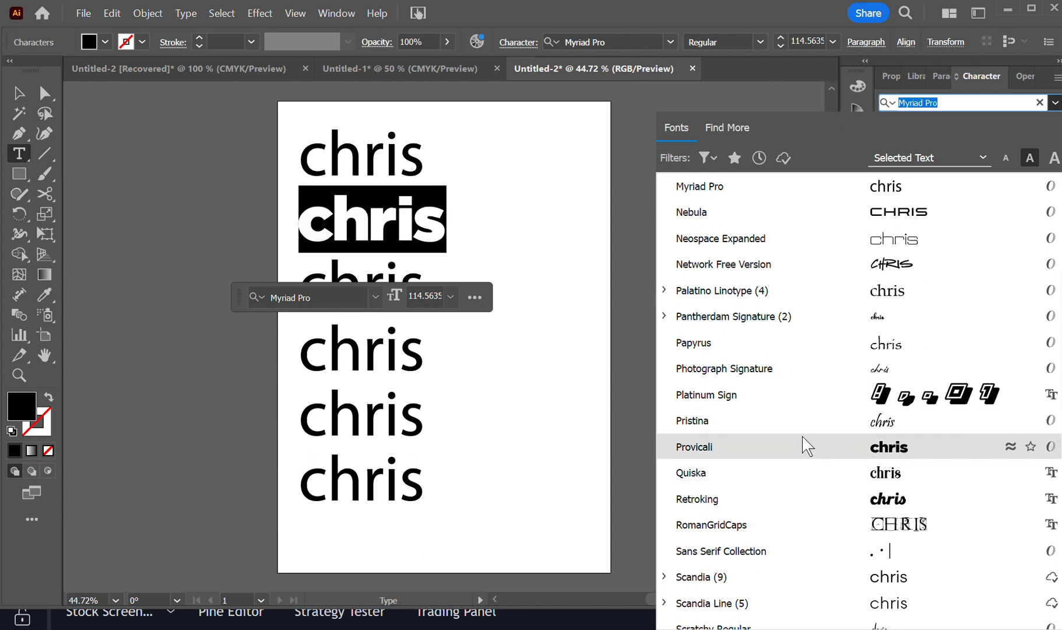
pyautogui.click(803, 444)
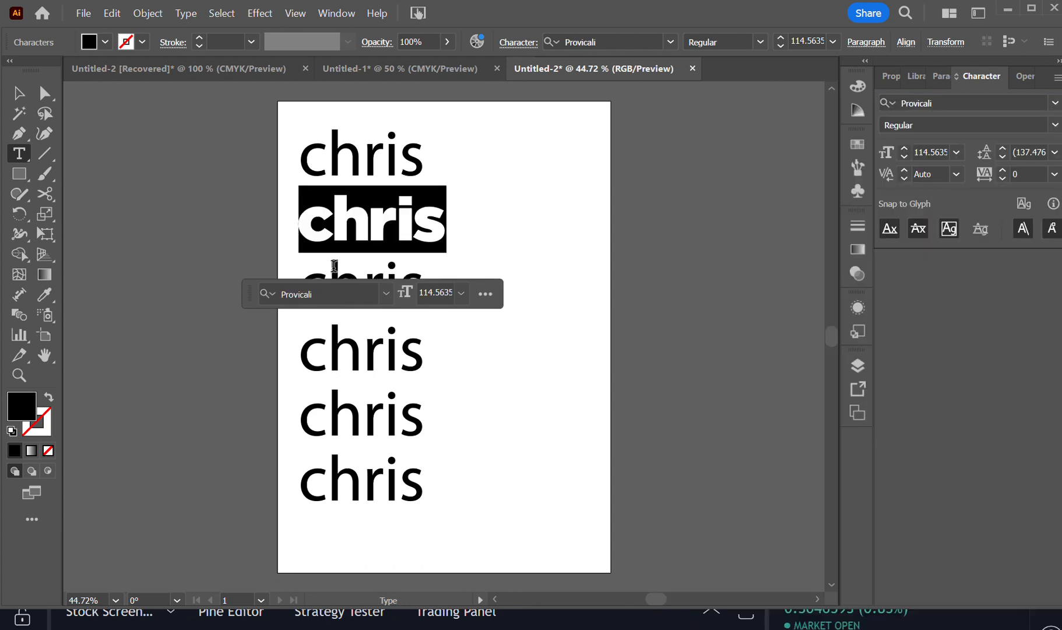
# Step: Set the font of the whole third text line to TAS Cursive GL and deselect it
pyautogui.moveTo(326, 284); pyautogui.dragTo(423, 286)
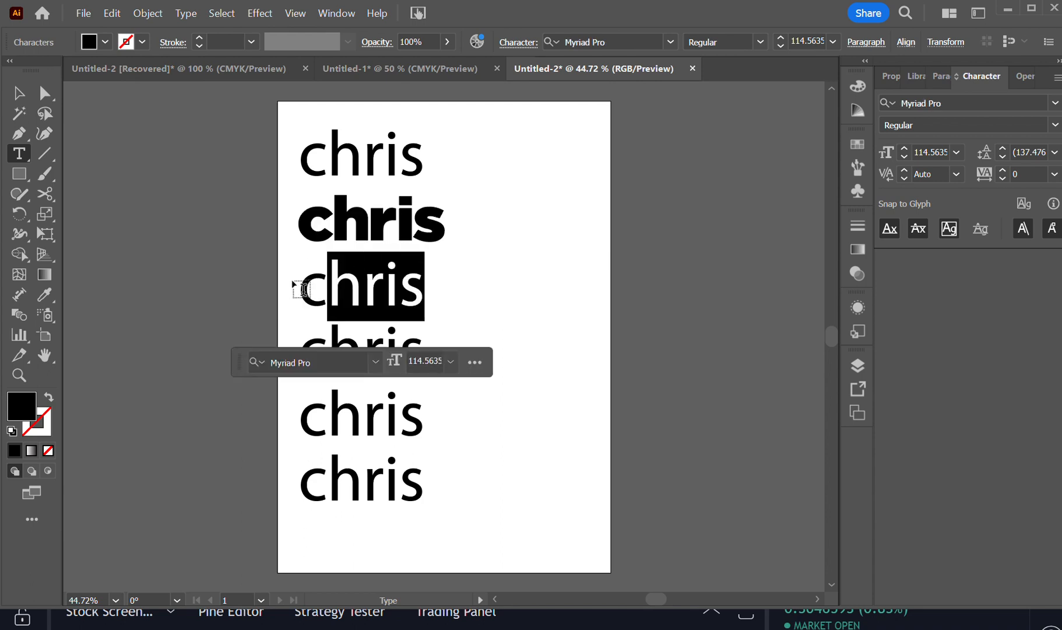
pyautogui.moveTo(305, 286); pyautogui.dragTo(448, 307)
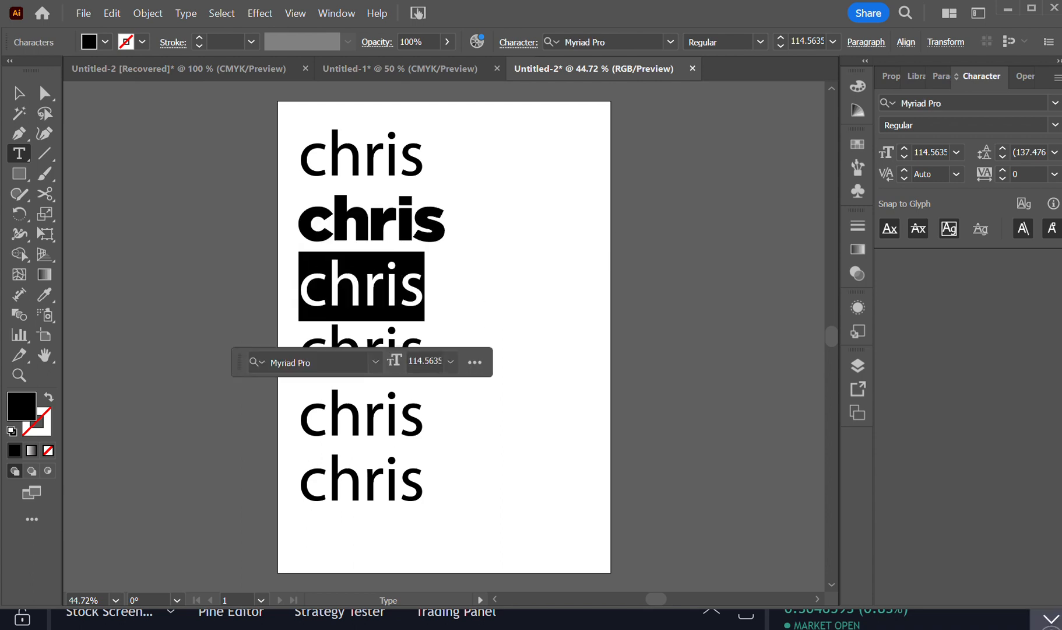
pyautogui.click(1056, 103)
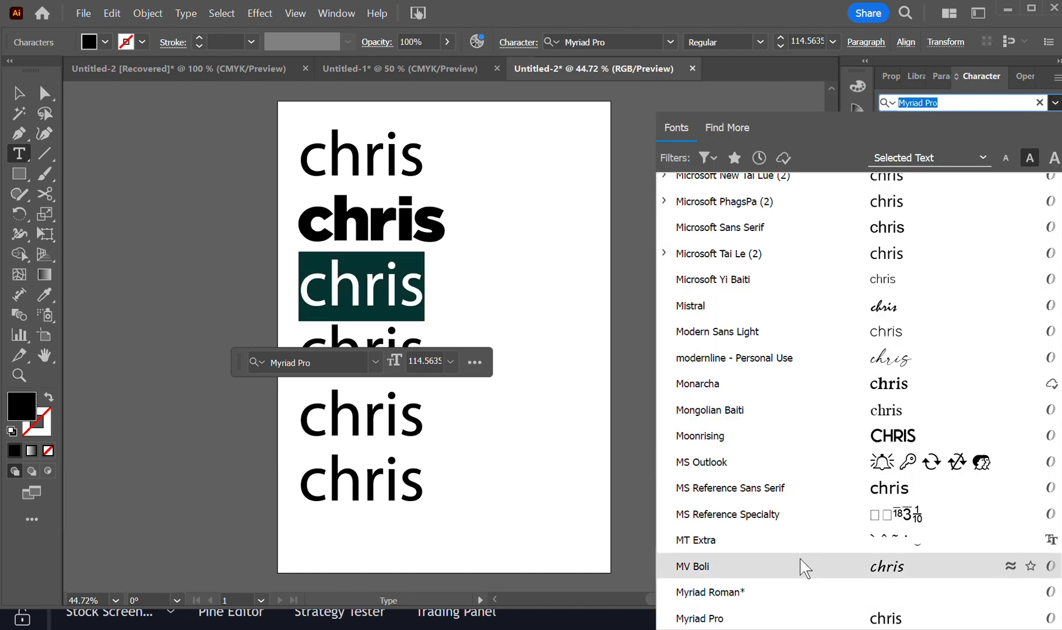
pyautogui.scroll(3, 810, 548)
pyautogui.scroll(-5, 816, 538)
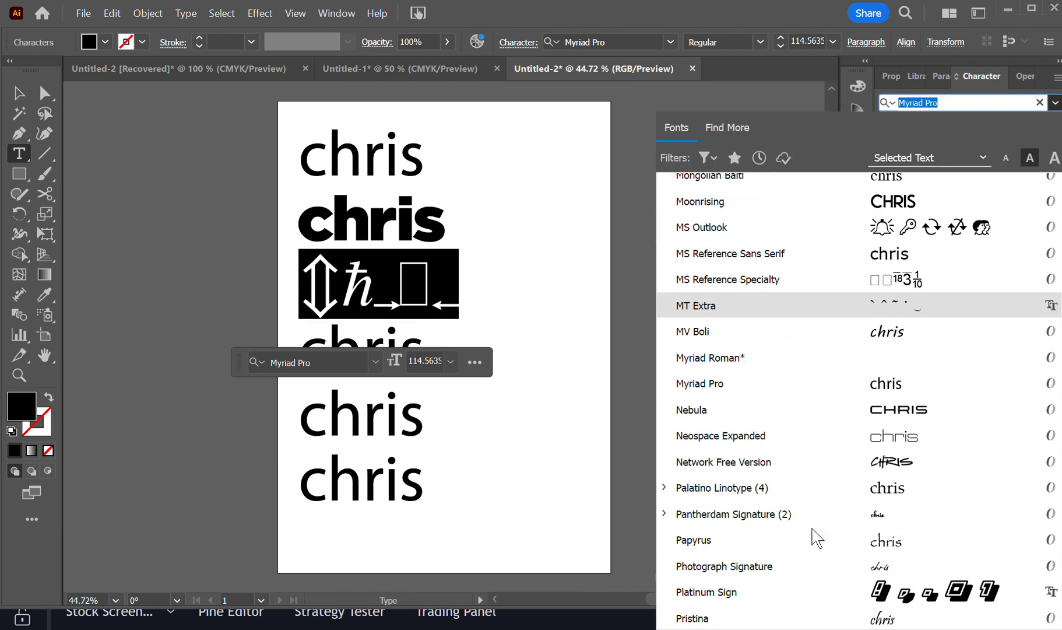
pyautogui.scroll(-3, 821, 548)
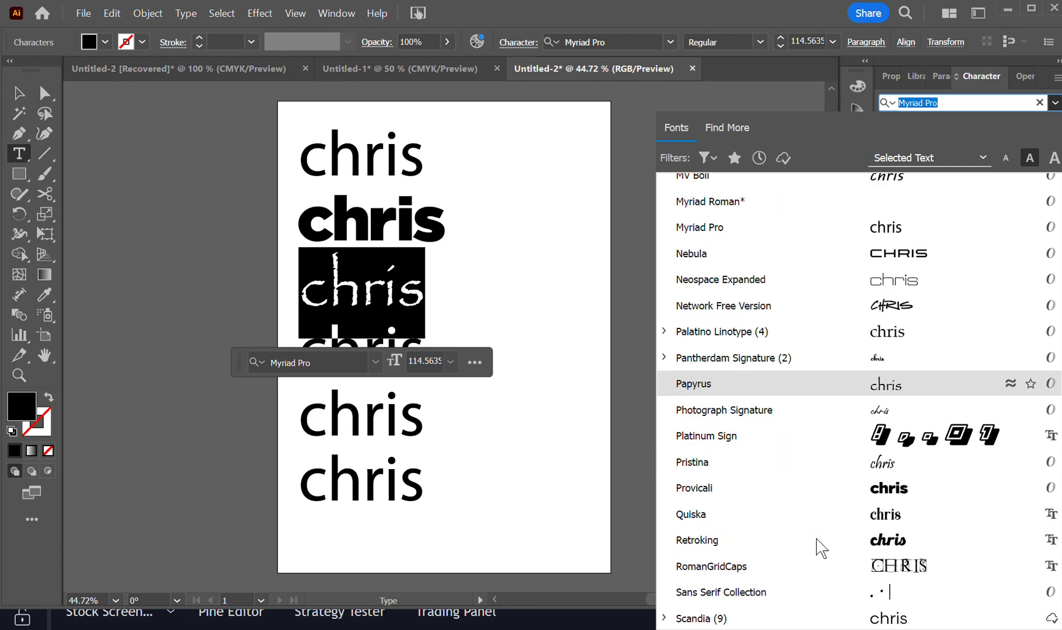
pyautogui.scroll(-3, 821, 548)
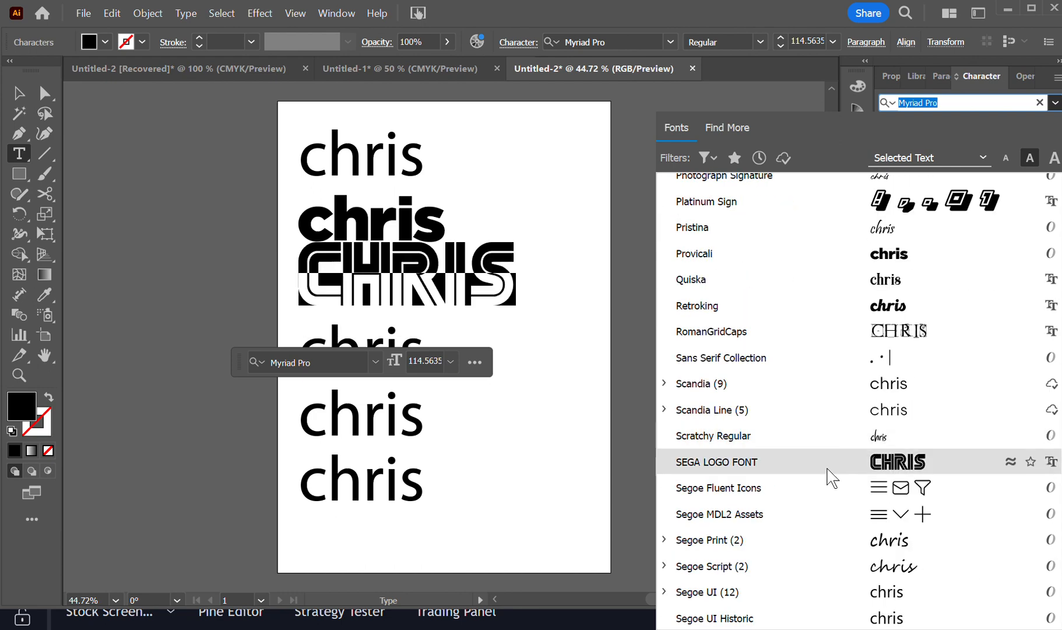
pyautogui.scroll(-3, 832, 490)
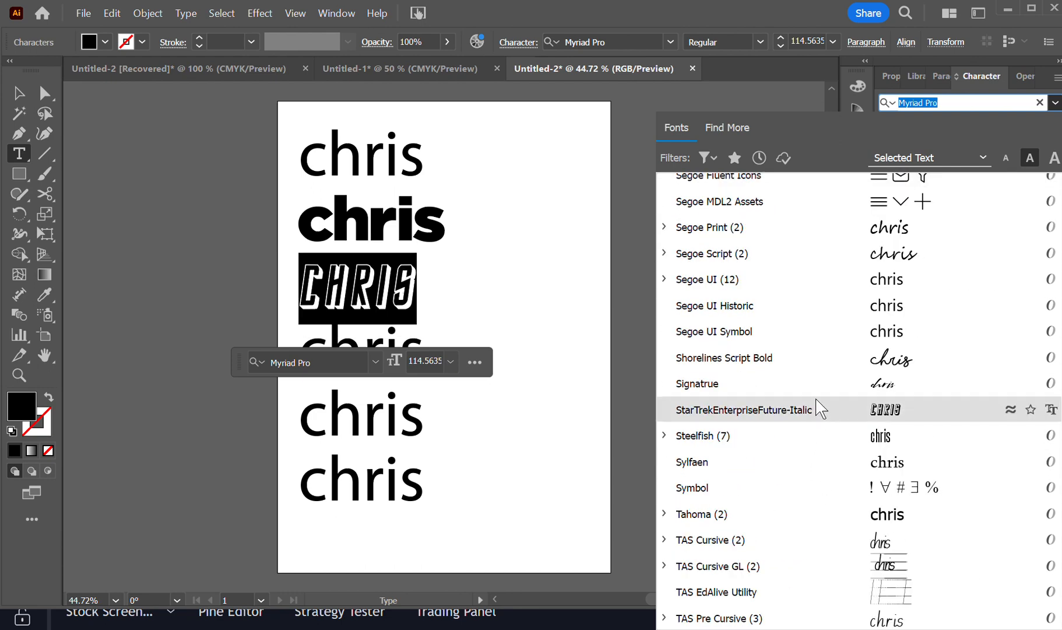
pyautogui.click(808, 565)
pyautogui.click(517, 407)
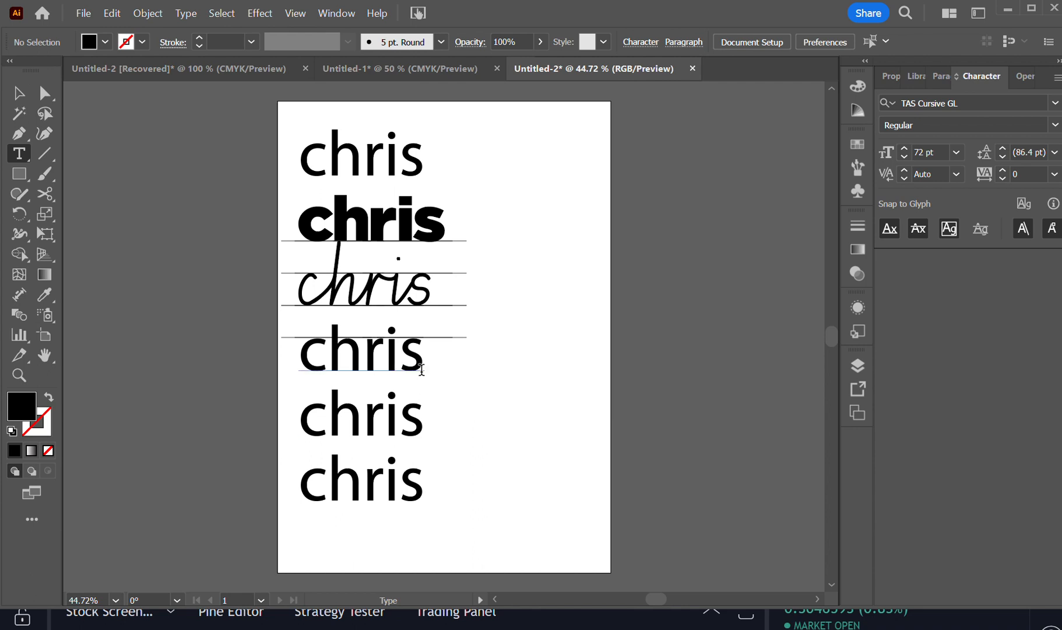
# Step: Set the font of the fourth text line to Vintage King
pyautogui.moveTo(418, 363); pyautogui.dragTo(292, 349)
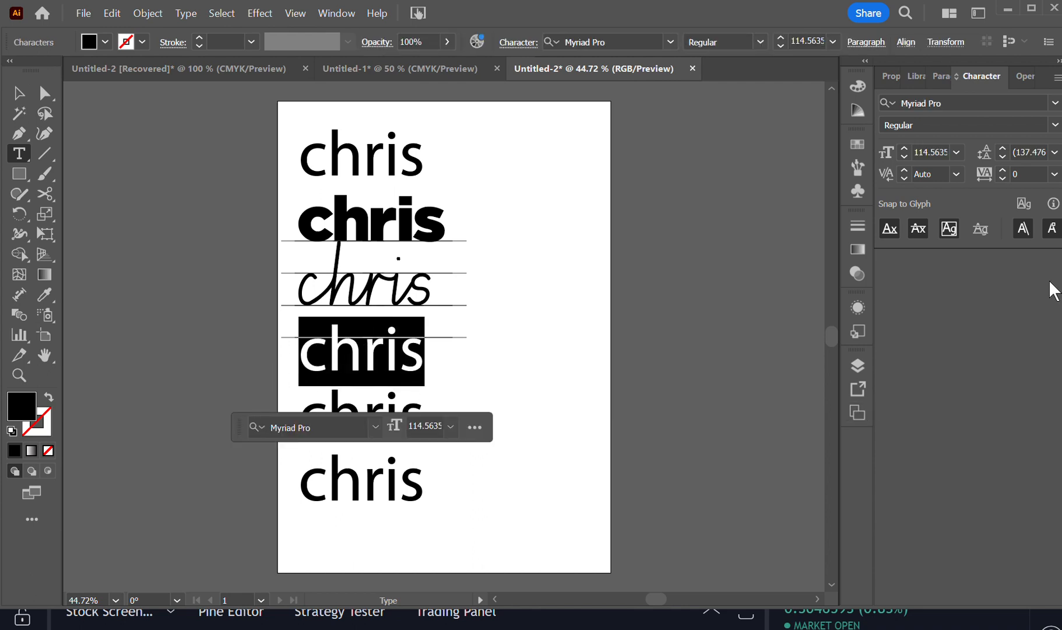
pyautogui.click(1056, 105)
pyautogui.scroll(2, 852, 571)
pyautogui.scroll(-4, 863, 519)
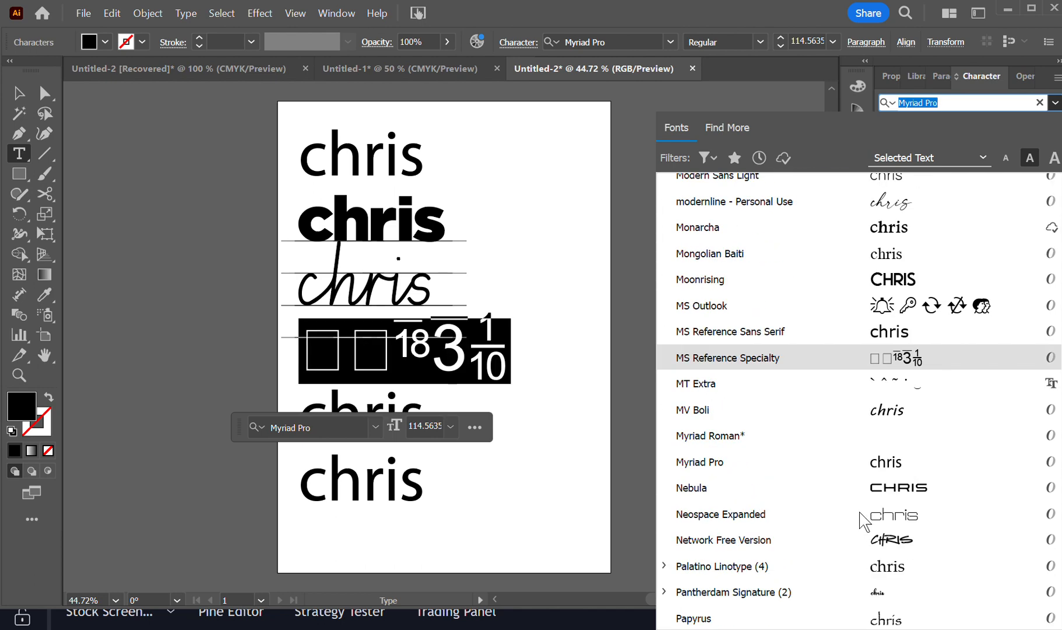
pyautogui.scroll(-15, 864, 521)
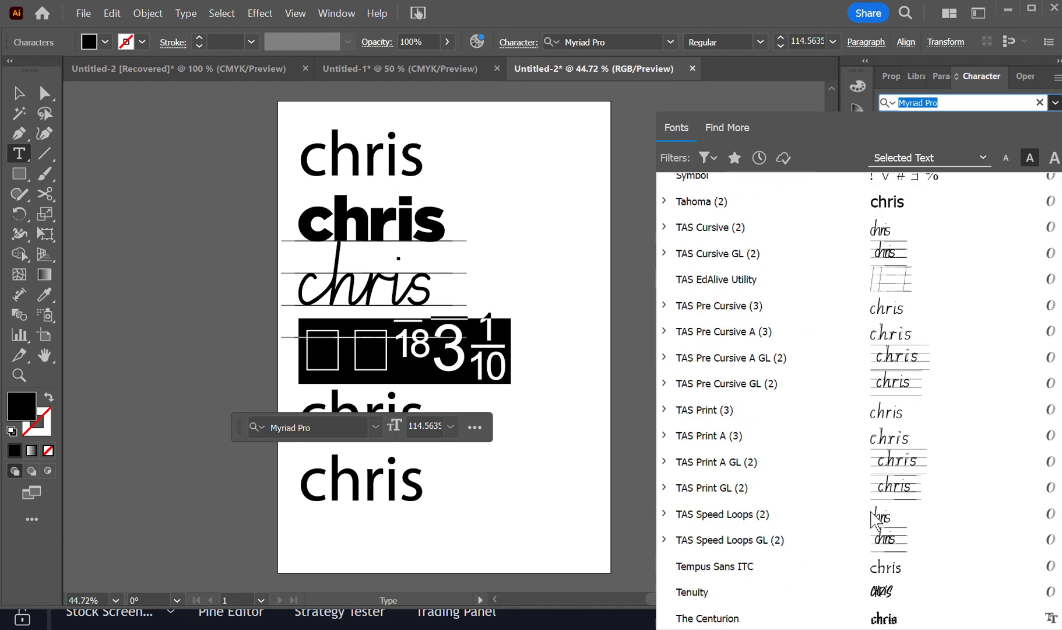
pyautogui.scroll(-5, 874, 521)
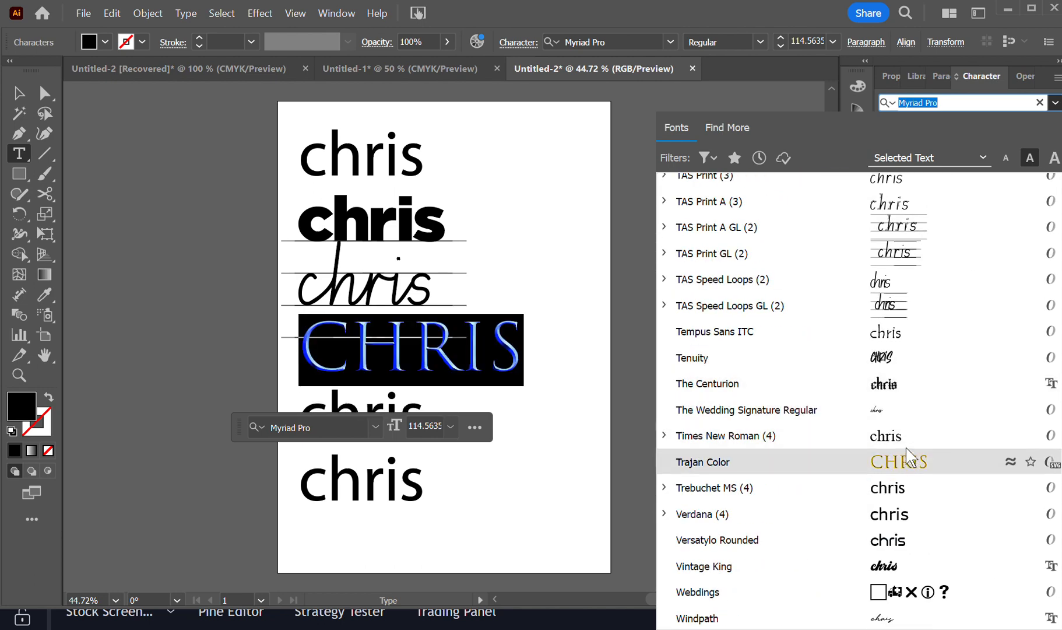
pyautogui.click(920, 561)
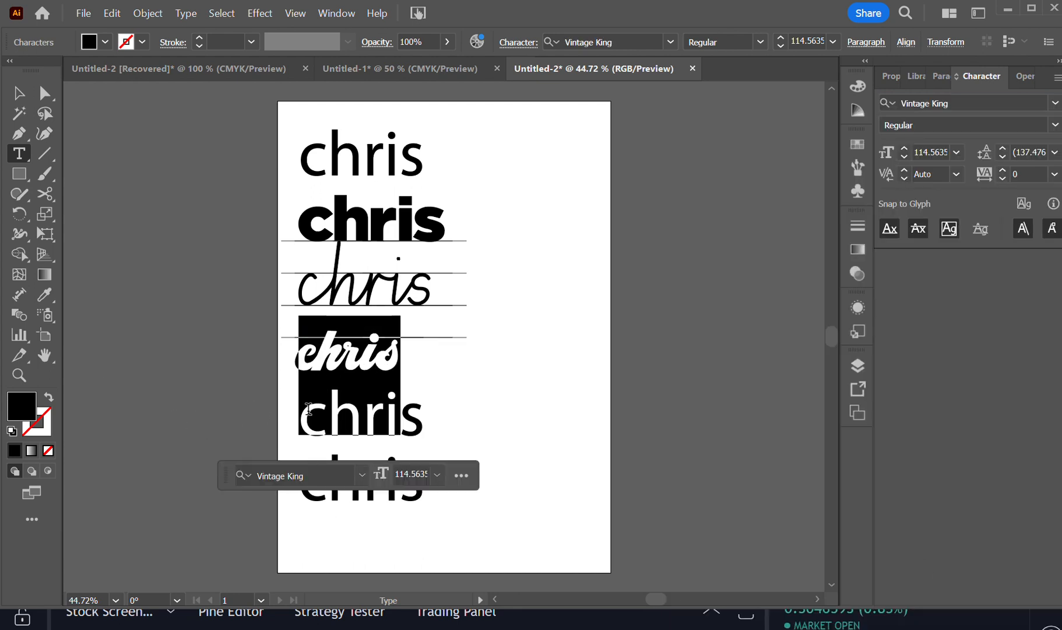
# Step: Set the font of the whole fifth text line to Tenuity and deselect it
pyautogui.moveTo(308, 408); pyautogui.dragTo(482, 419)
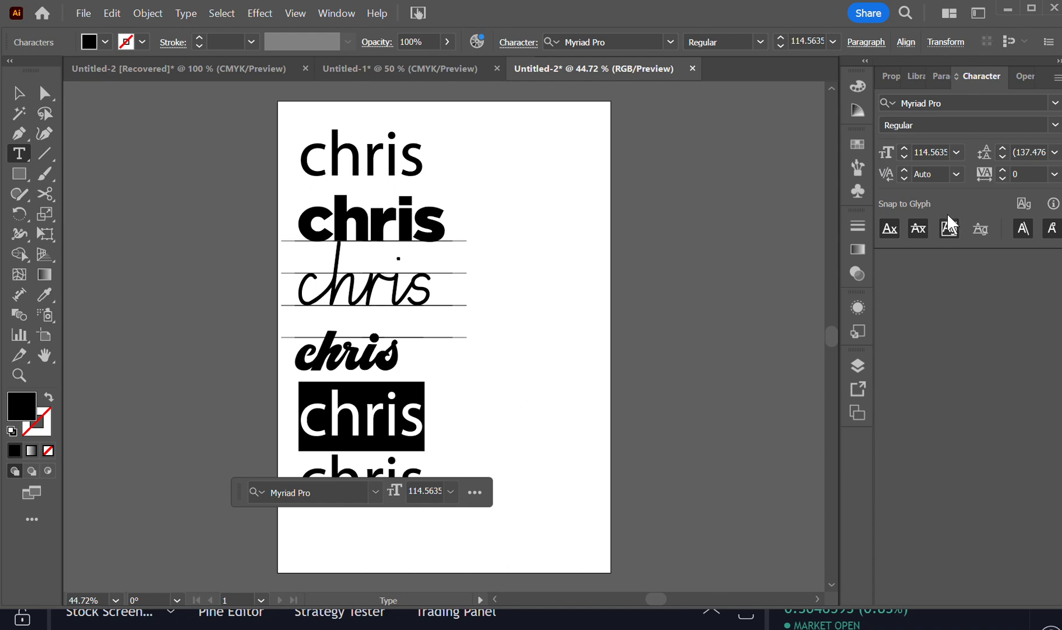
pyautogui.click(1055, 103)
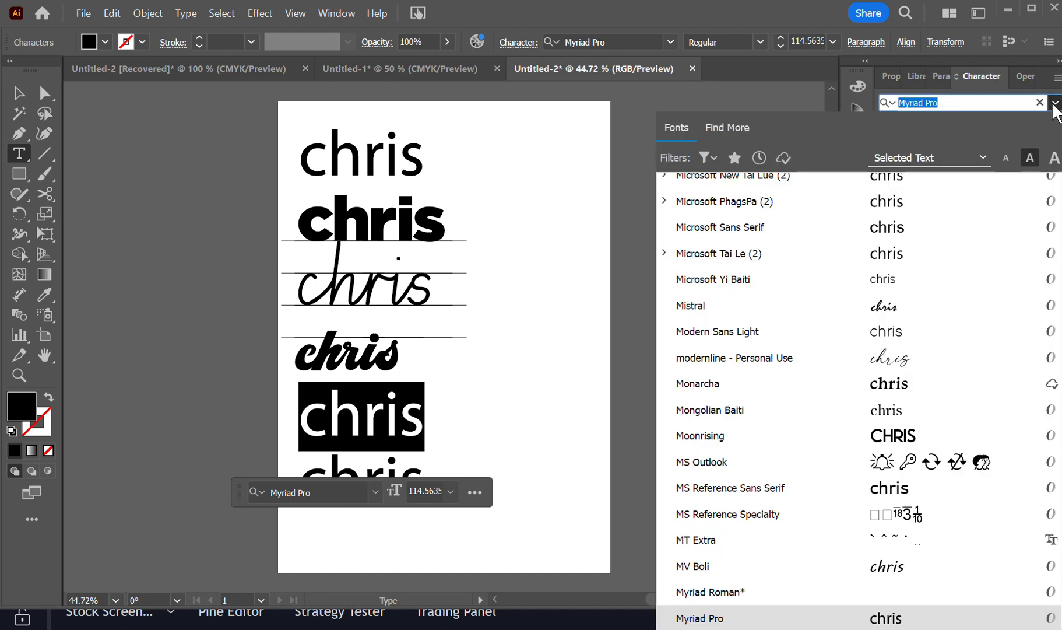
pyautogui.scroll(-20, 902, 433)
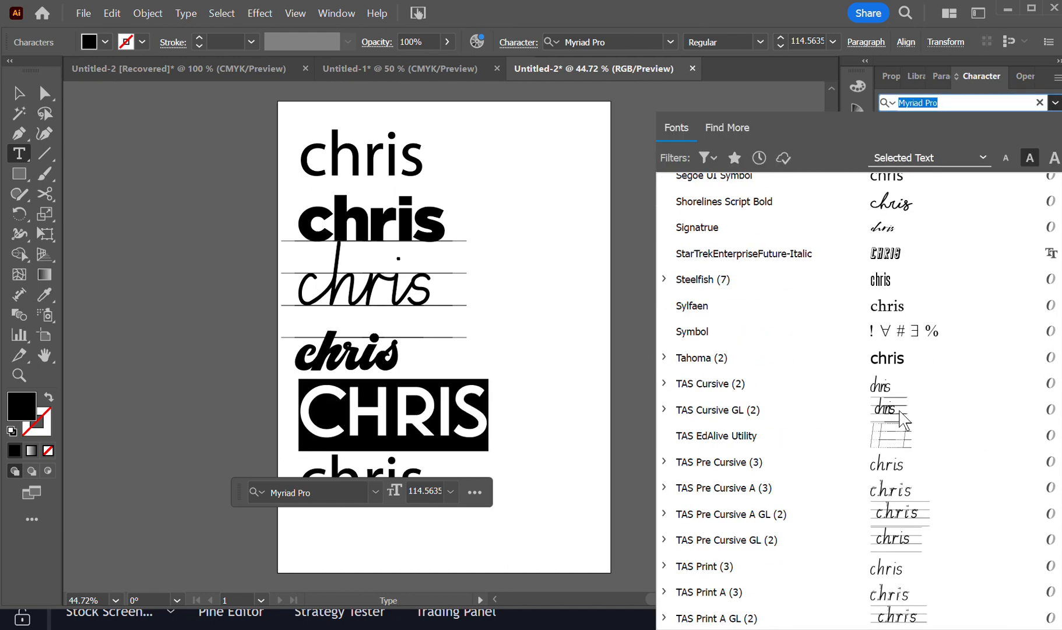
pyautogui.scroll(-10, 903, 415)
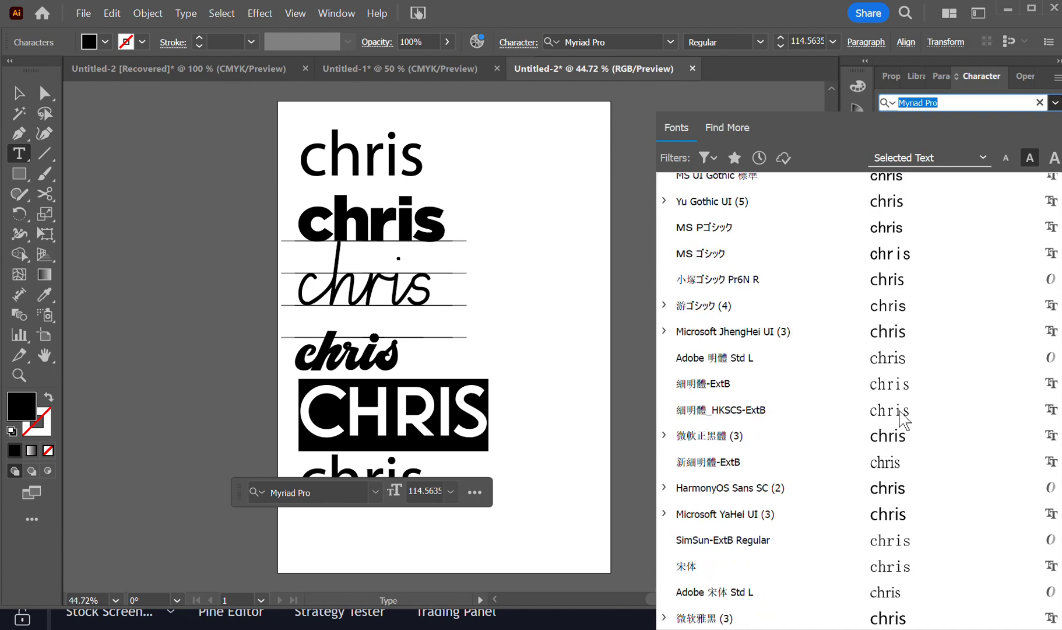
pyautogui.scroll(10, 900, 417)
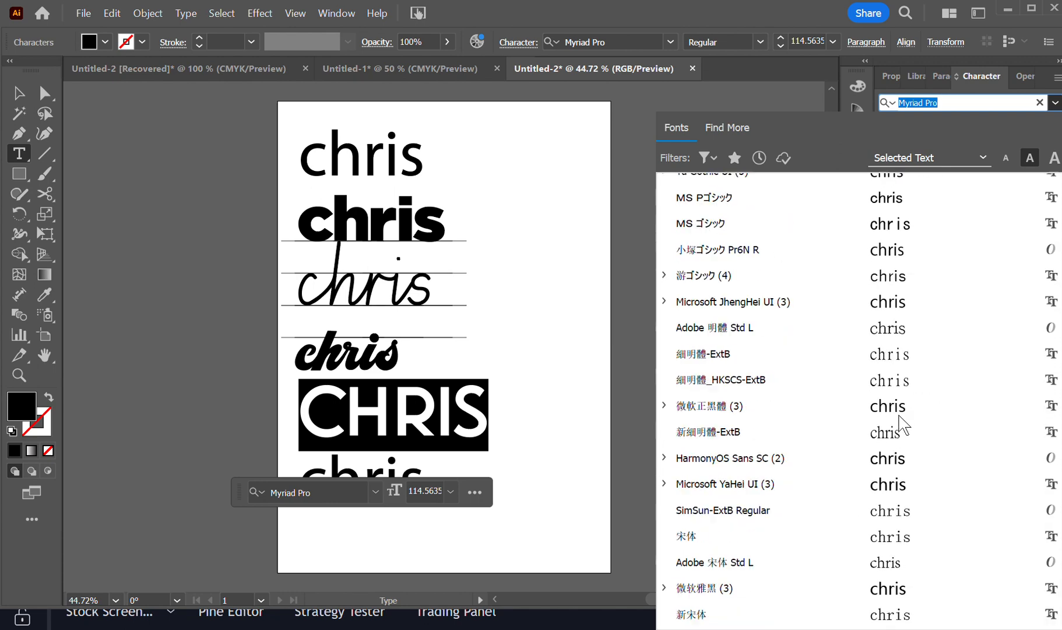
pyautogui.scroll(3, 903, 418)
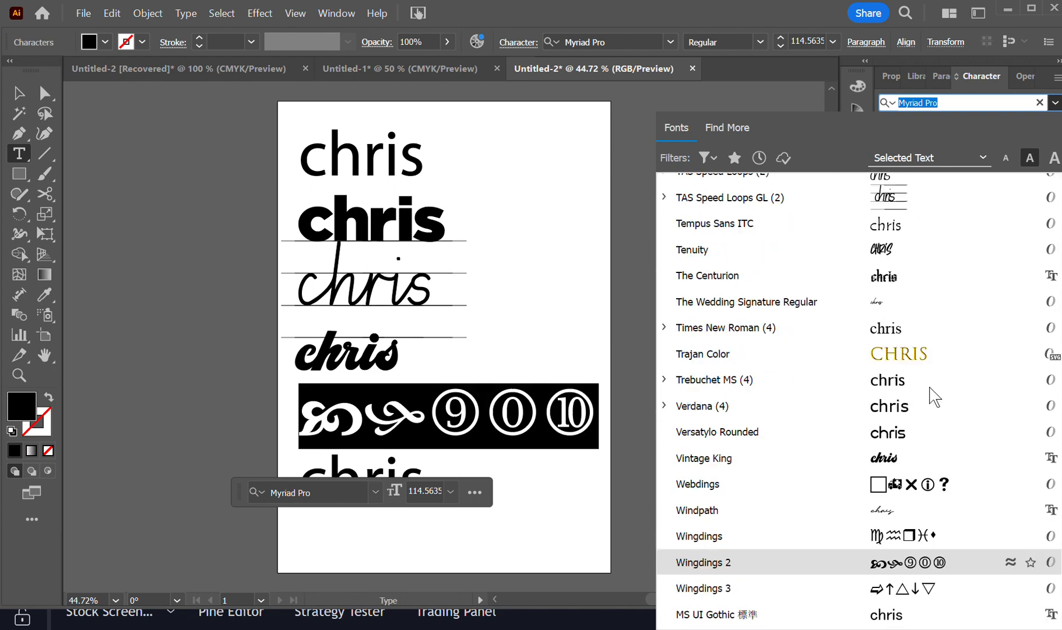
pyautogui.click(891, 252)
pyautogui.press('Escape')
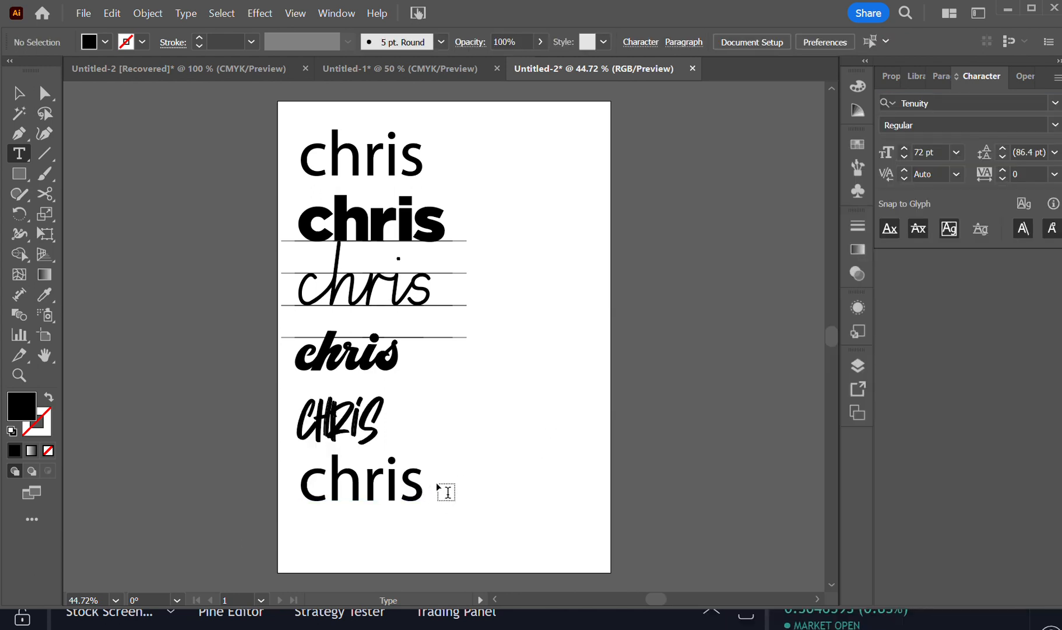
# Step: Set the font of the sixth text line to Moonrising
pyautogui.moveTo(434, 484); pyautogui.dragTo(289, 483)
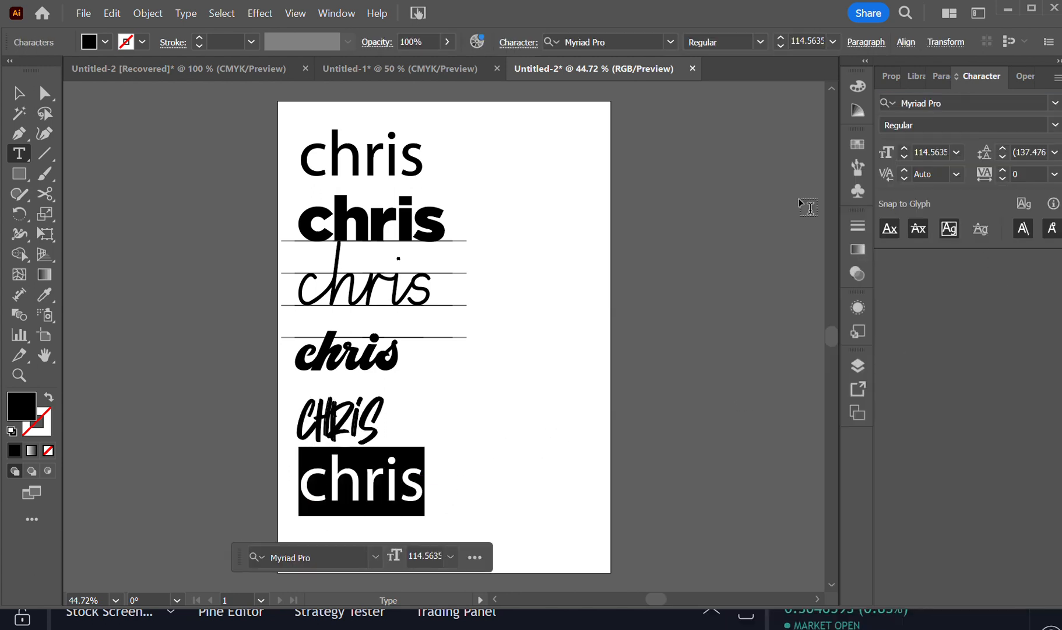
pyautogui.click(1055, 103)
pyautogui.scroll(-3, 863, 336)
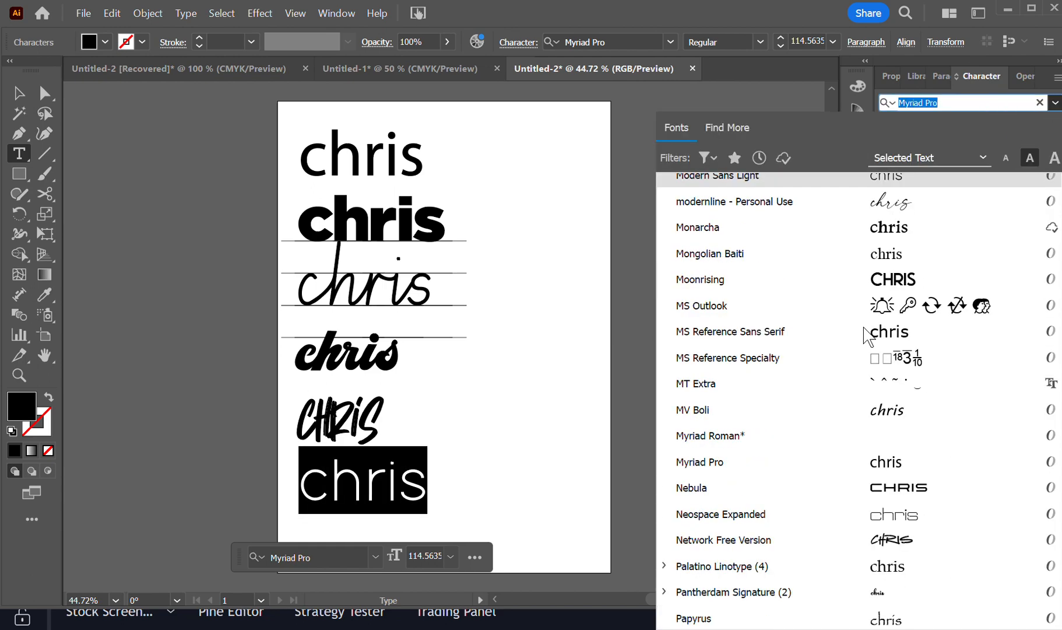
pyautogui.scroll(6, 865, 331)
pyautogui.scroll(-3, 865, 332)
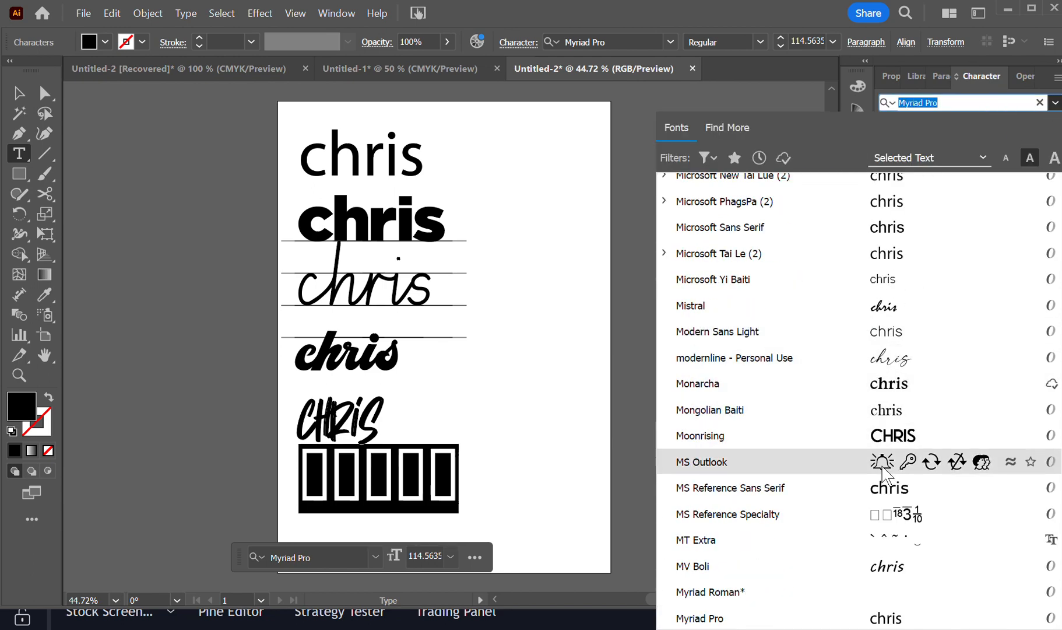
pyautogui.click(885, 439)
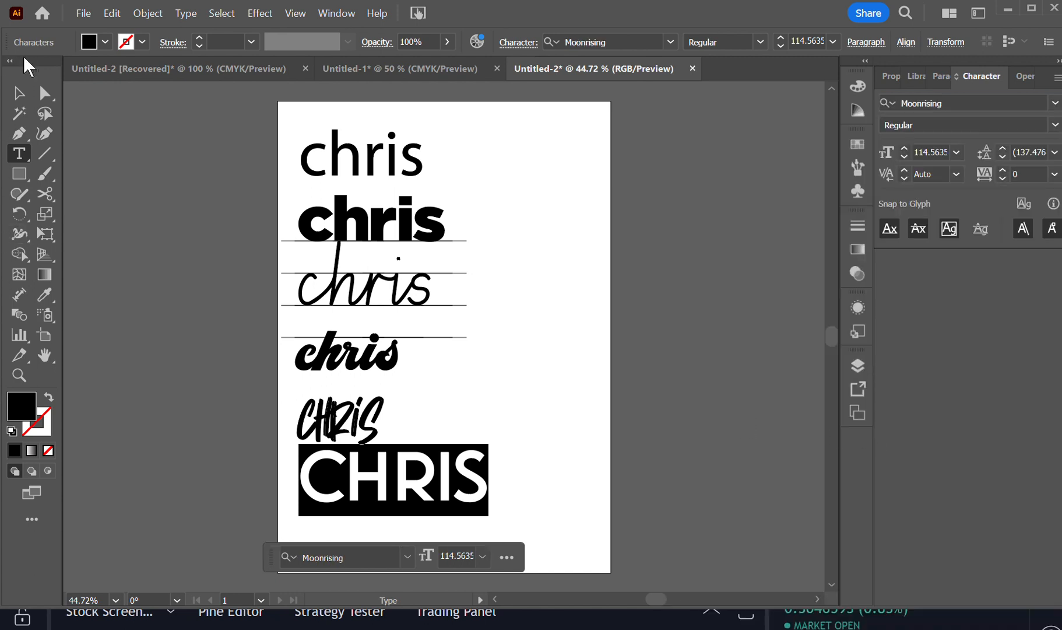
# Step: Move the sixth text line slightly down, leaving a gap below the fifth line
pyautogui.click(18, 93)
pyautogui.click(246, 286)
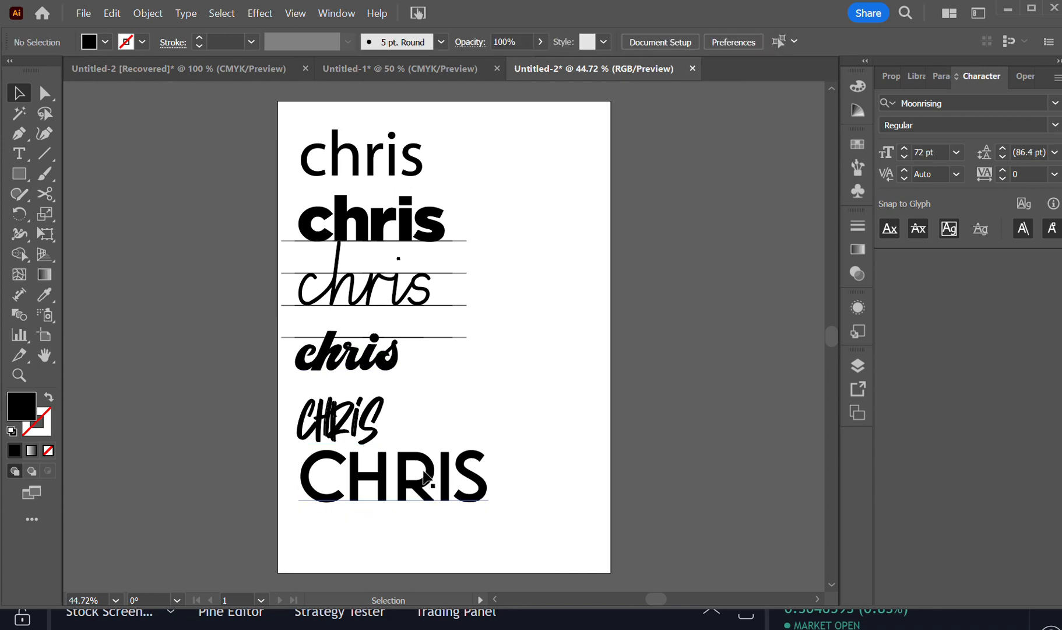
pyautogui.moveTo(425, 477); pyautogui.dragTo(425, 504)
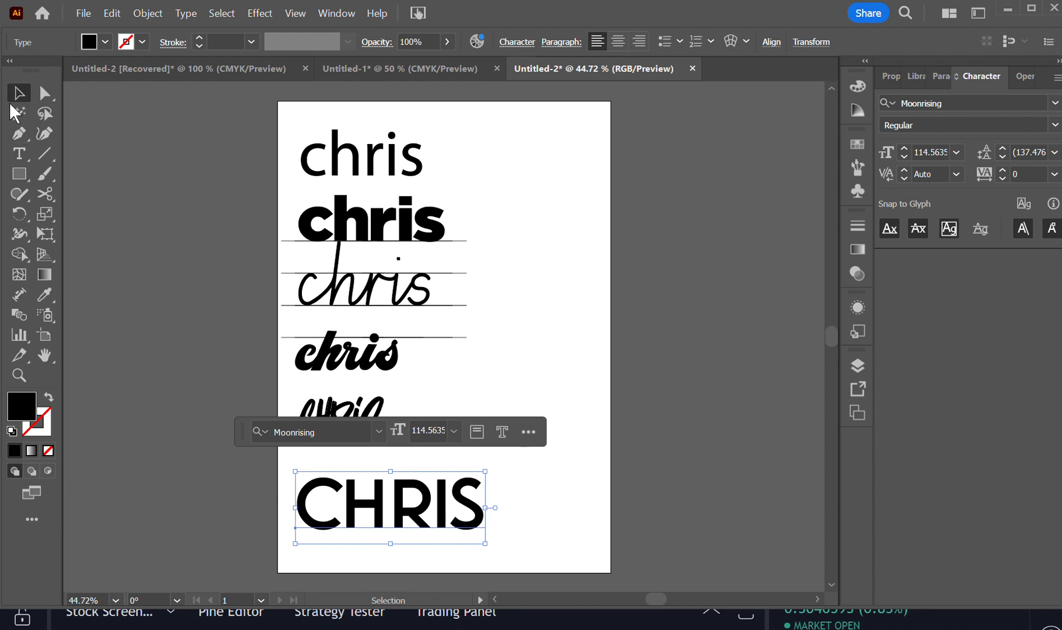
# Step: Draw a rectangle almost as wide as the artboard, from just inside its top edge to above the sixth text line
pyautogui.click(18, 173)
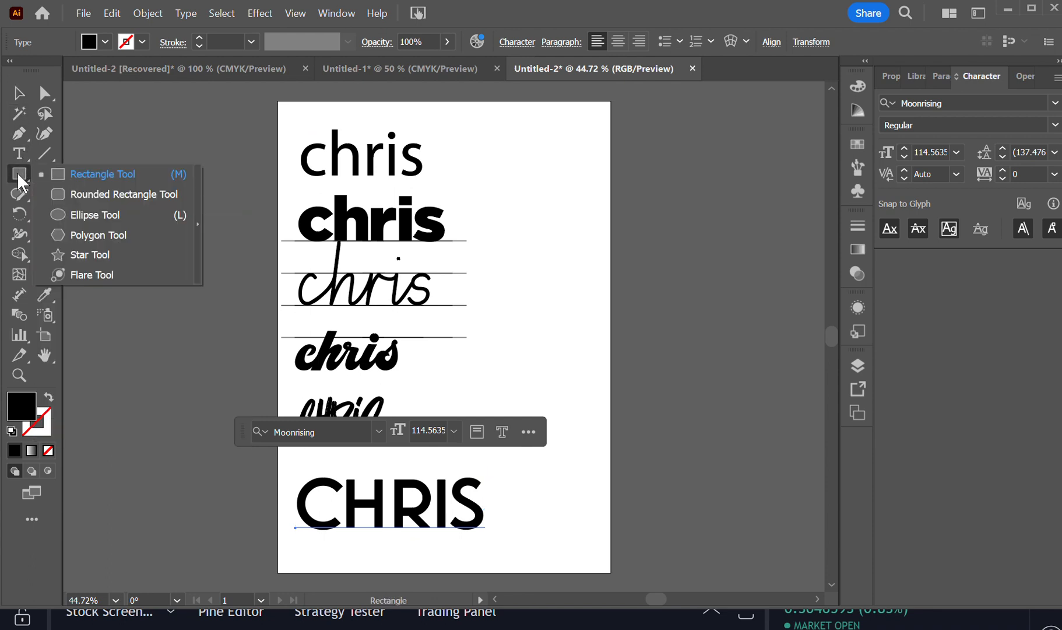
pyautogui.click(64, 173)
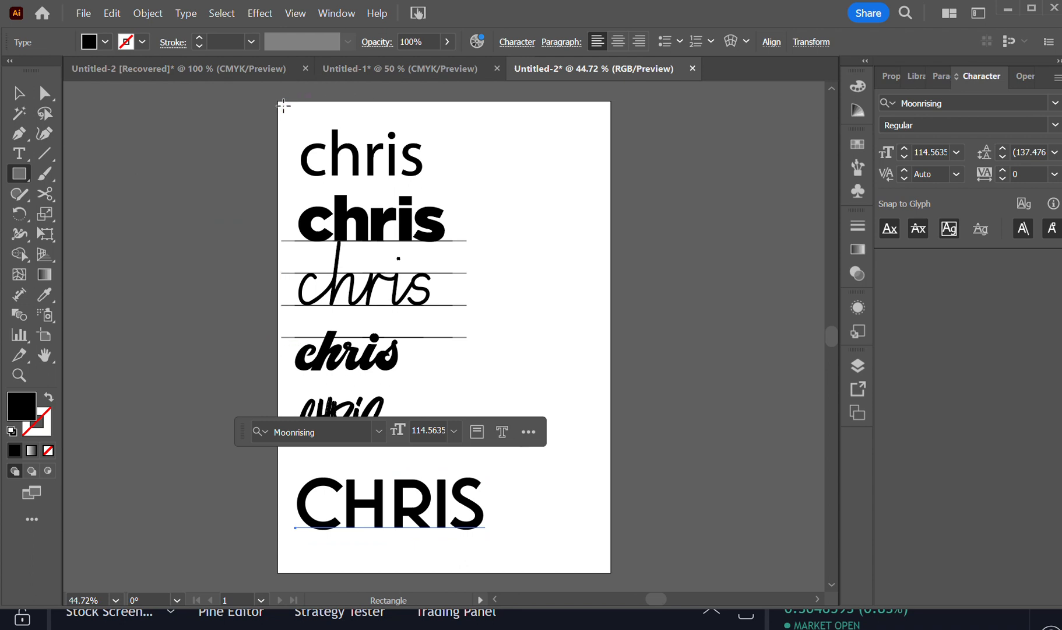
pyautogui.moveTo(282, 105)
pyautogui.mouseDown()
pyautogui.moveTo(609, 438)
pyautogui.moveTo(610, 466)
pyautogui.moveTo(596, 464)
pyautogui.moveTo(606, 456)
pyautogui.mouseUp()
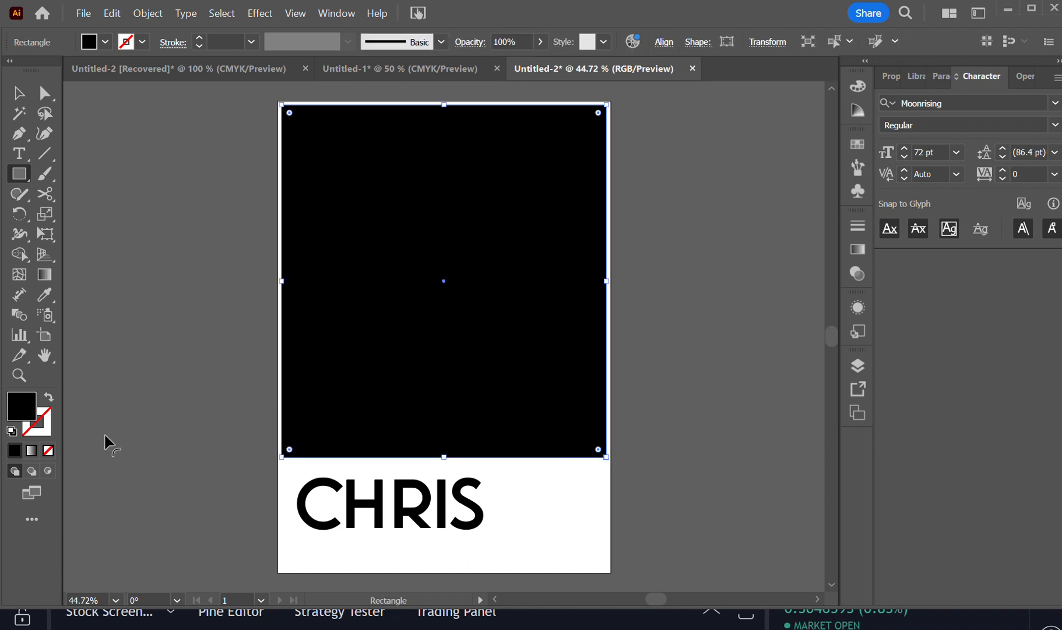
# Step: Set the rectangle's fill colour to pinkish red F40B4E
pyautogui.doubleClick(21, 405)
pyautogui.click(474, 244)
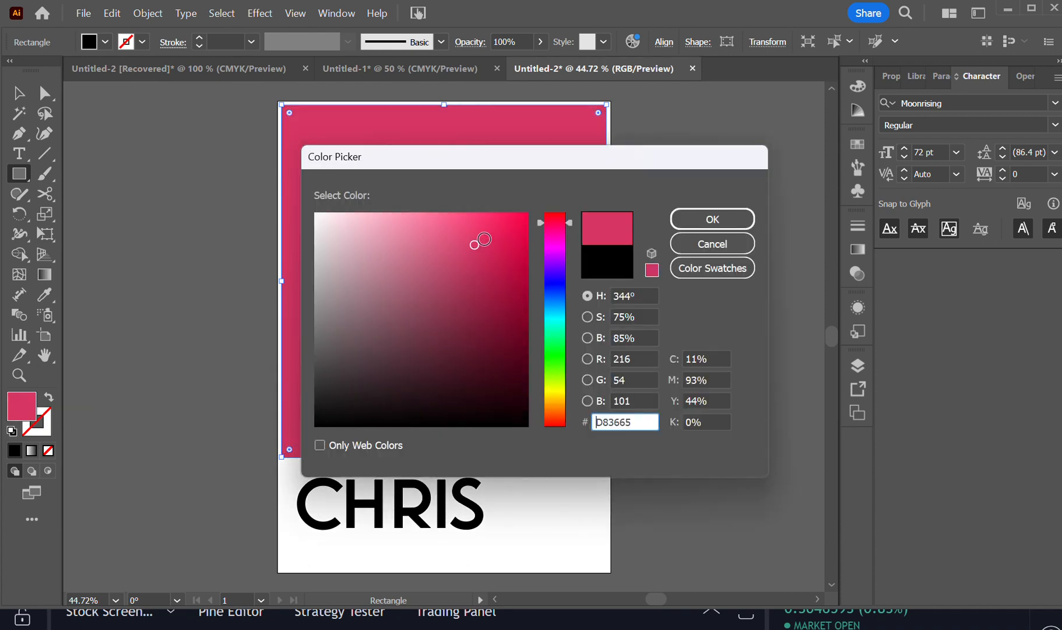
pyautogui.moveTo(475, 244); pyautogui.dragTo(519, 221)
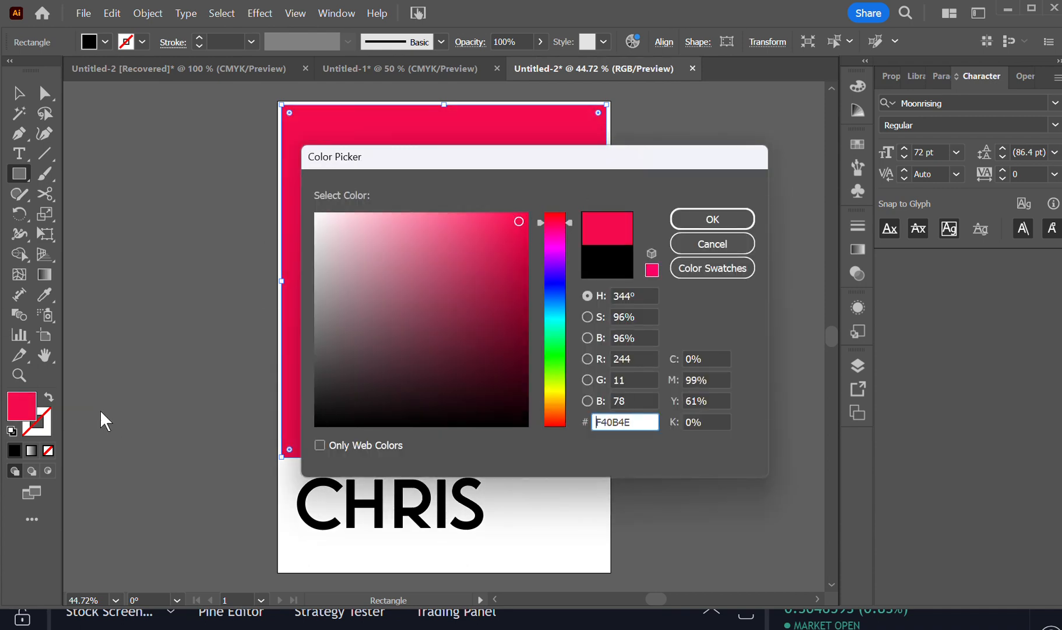
pyautogui.click(702, 221)
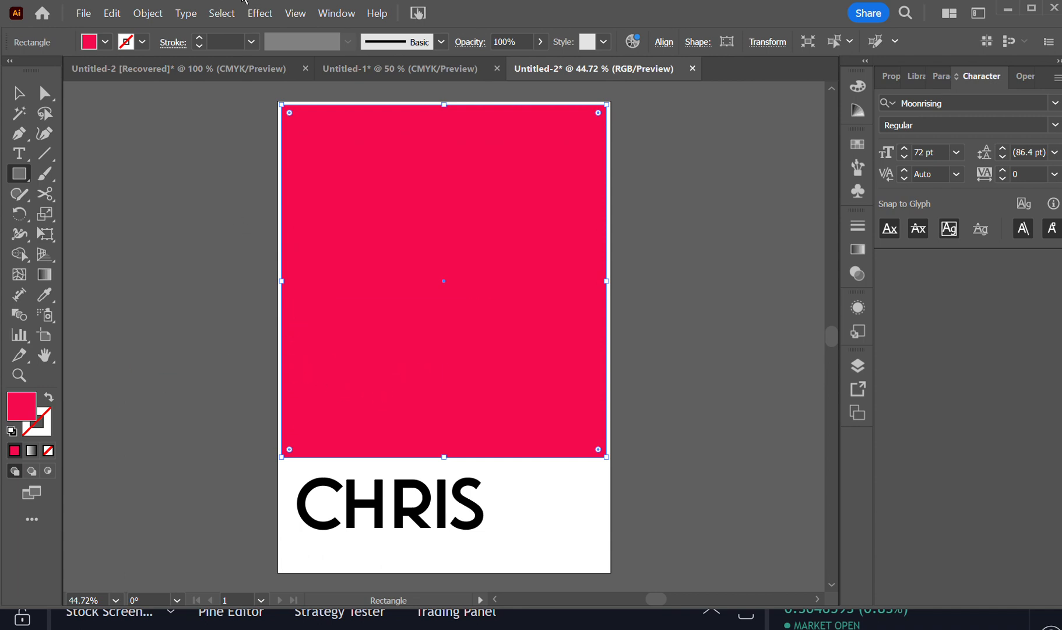
# Step: Send the red rectangle to the back behind the text lines and deselect it
pyautogui.click(144, 17)
pyautogui.moveTo(209, 68)
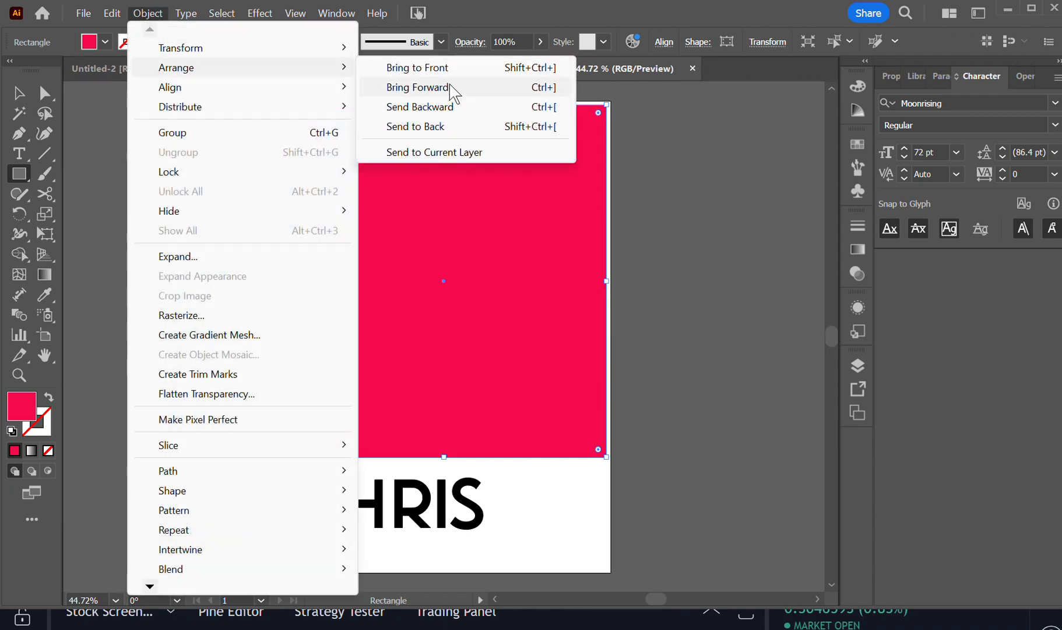
pyautogui.click(439, 135)
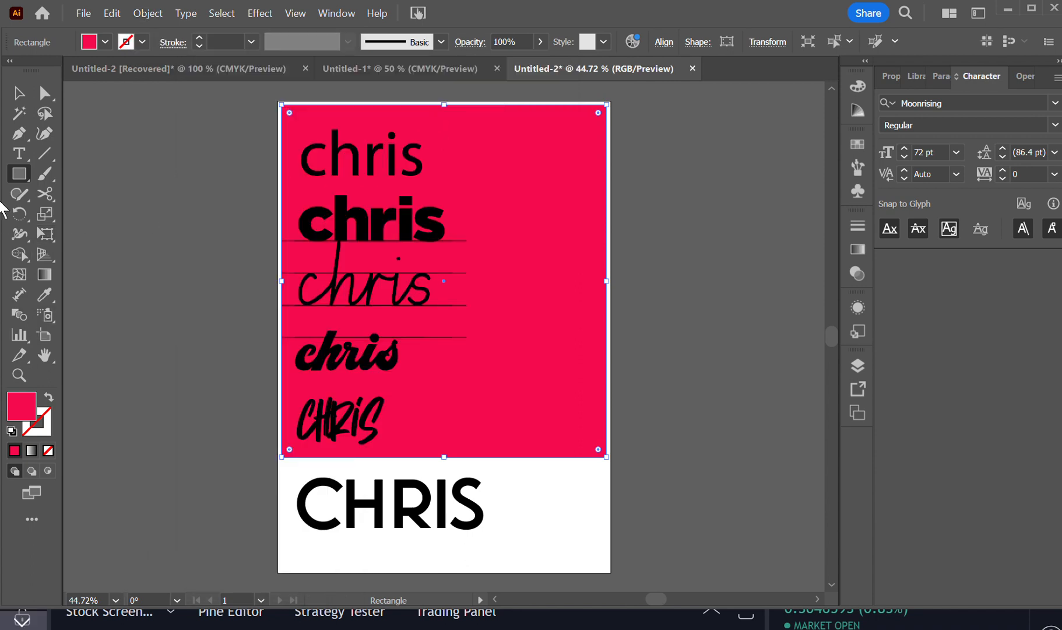
pyautogui.click(28, 114)
pyautogui.click(222, 286)
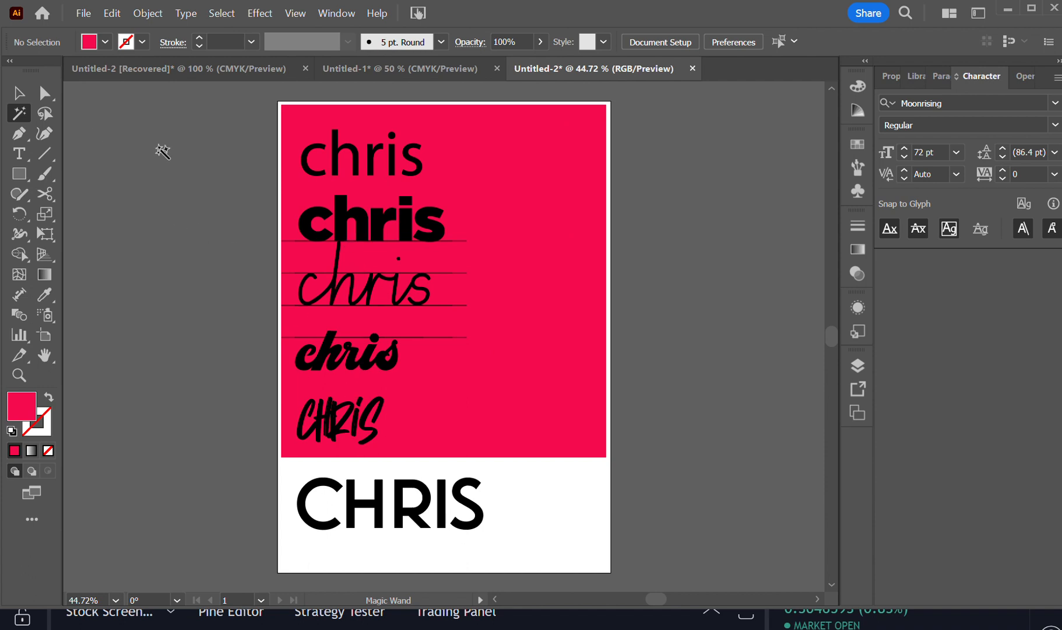
# Step: Select the five text lines on the red rectangle without the rectangle, fill them with white FFFFFF and deselect
pyautogui.click(19, 93)
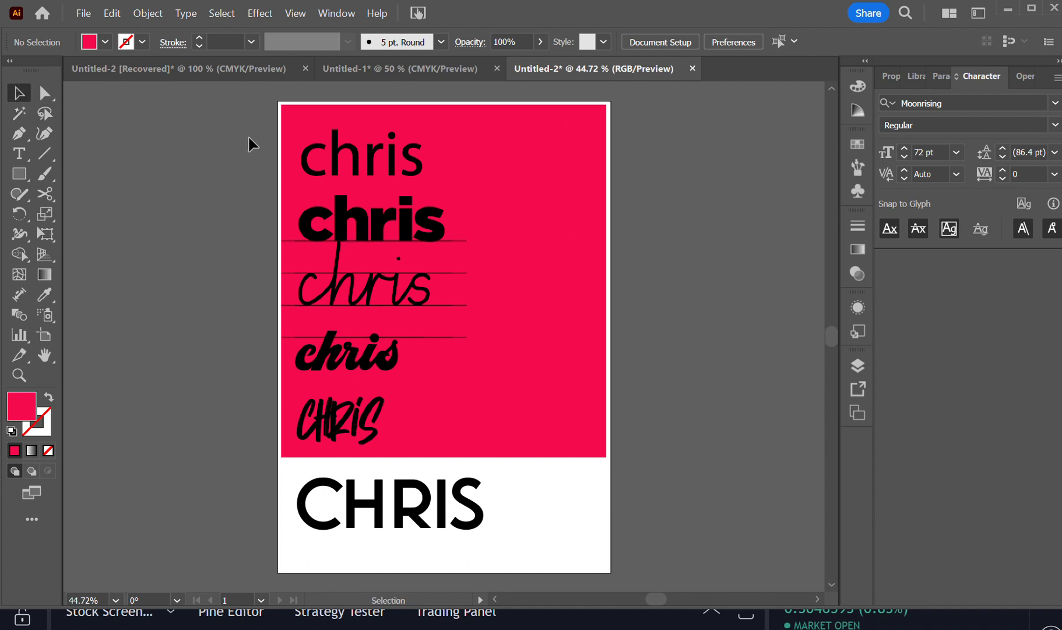
pyautogui.moveTo(464, 448); pyautogui.dragTo(465, 447)
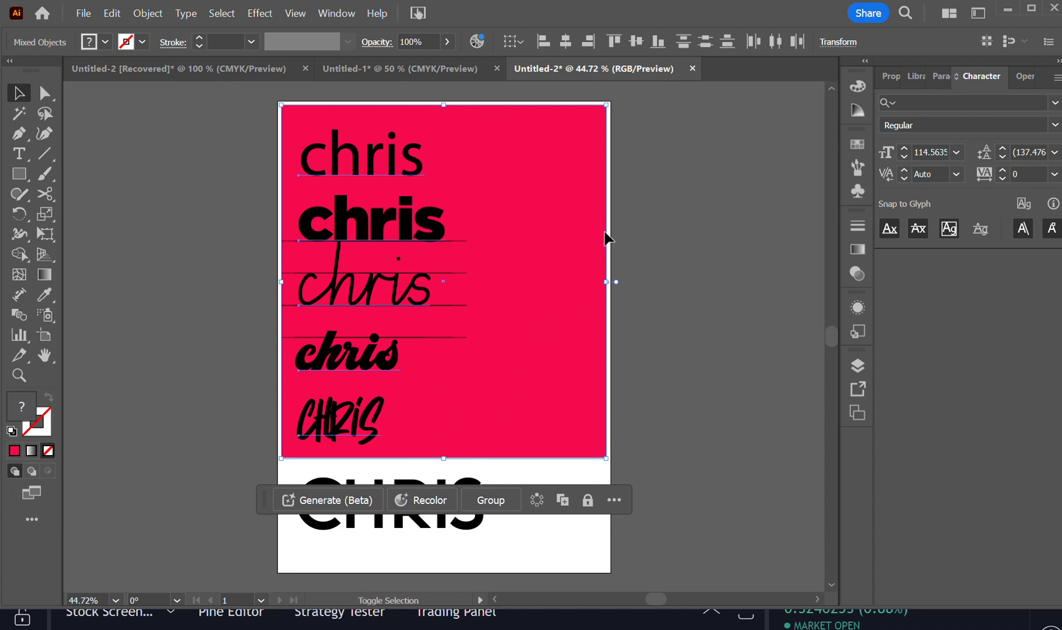
pyautogui.keyDown('shift'); pyautogui.click(577, 197); pyautogui.keyUp('shift')
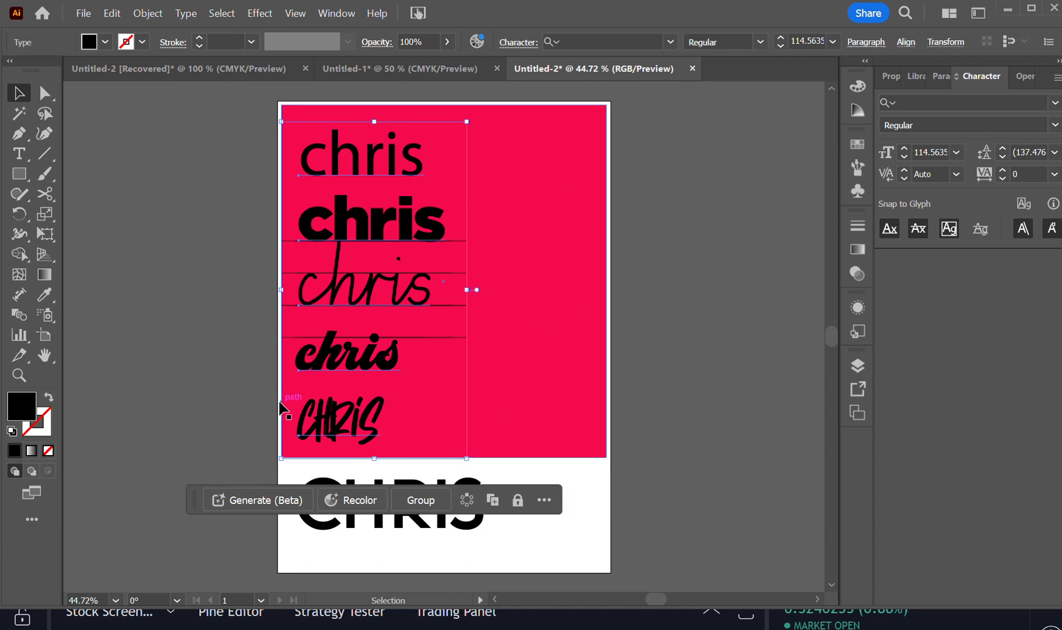
pyautogui.doubleClick(21, 407)
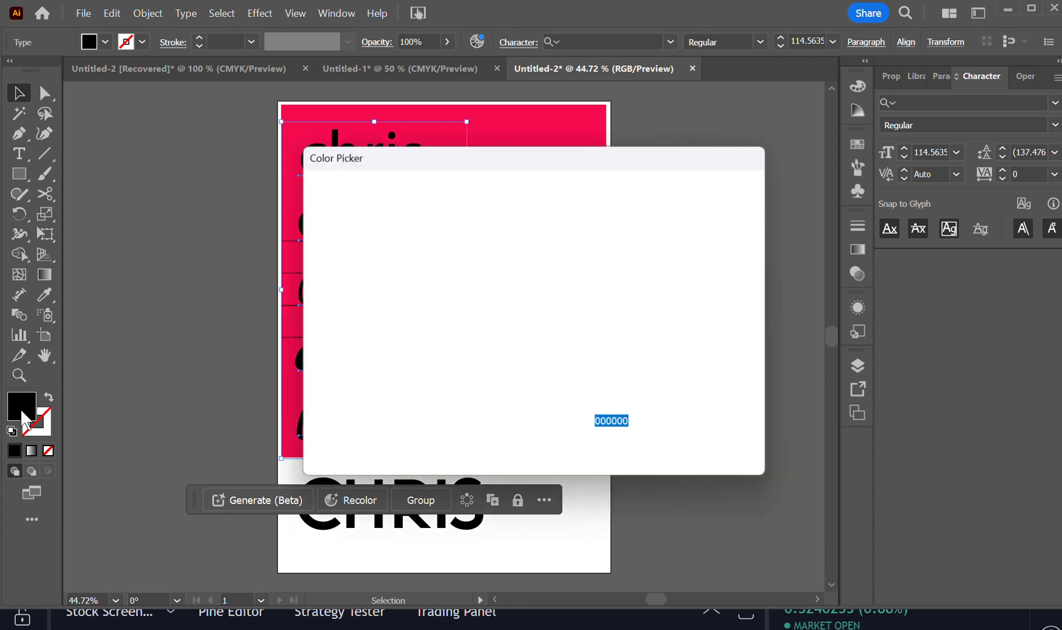
pyautogui.moveTo(386, 285)
pyautogui.mouseDown()
pyautogui.moveTo(324, 240)
pyautogui.moveTo(308, 214)
pyautogui.moveTo(320, 216)
pyautogui.mouseUp()
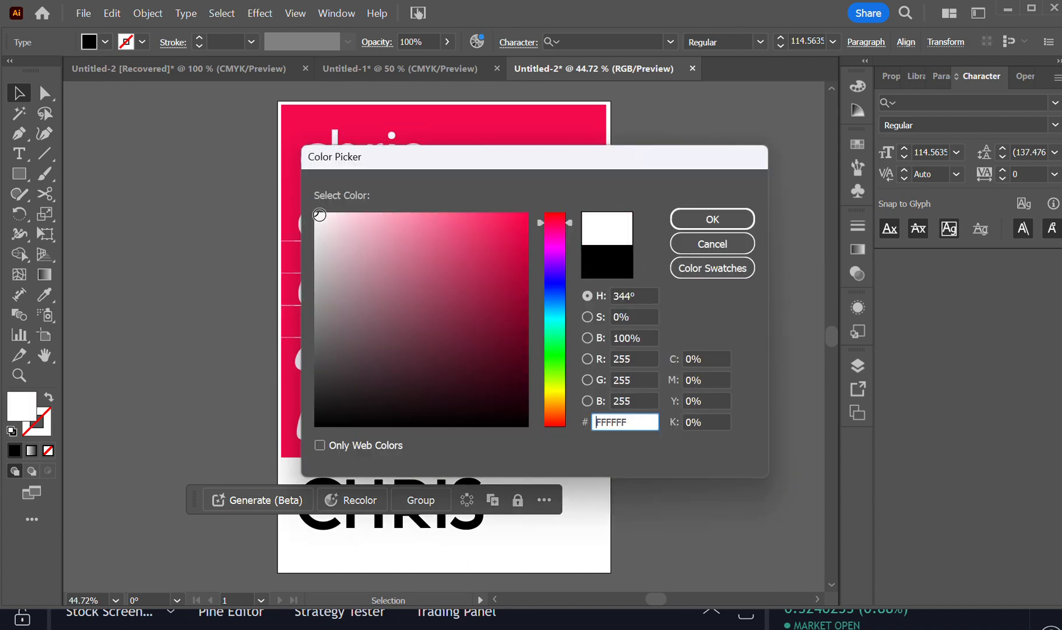
pyautogui.click(726, 217)
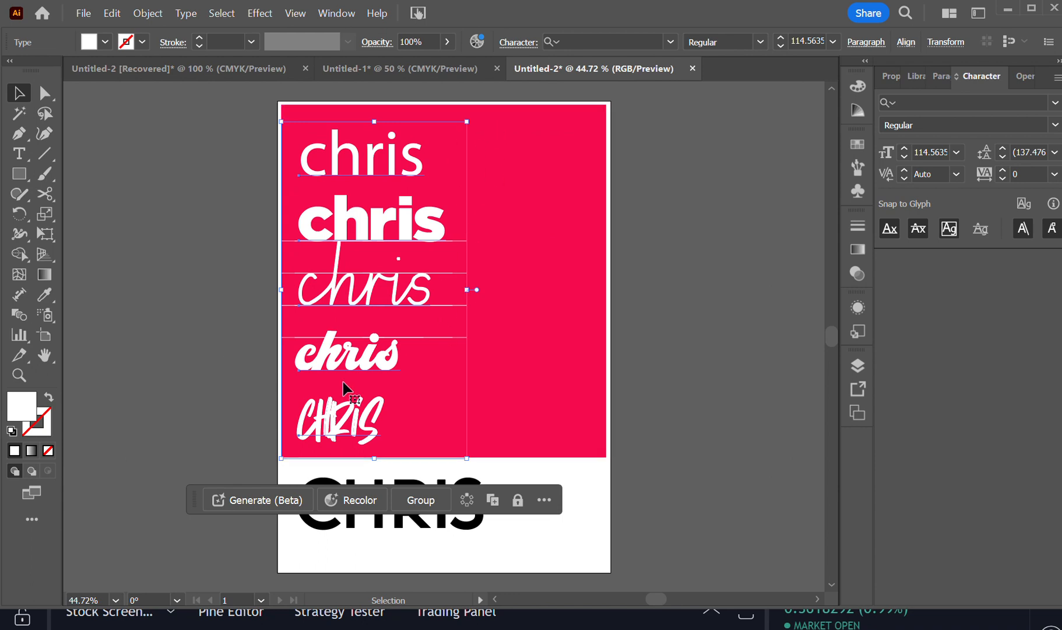
pyautogui.click(177, 403)
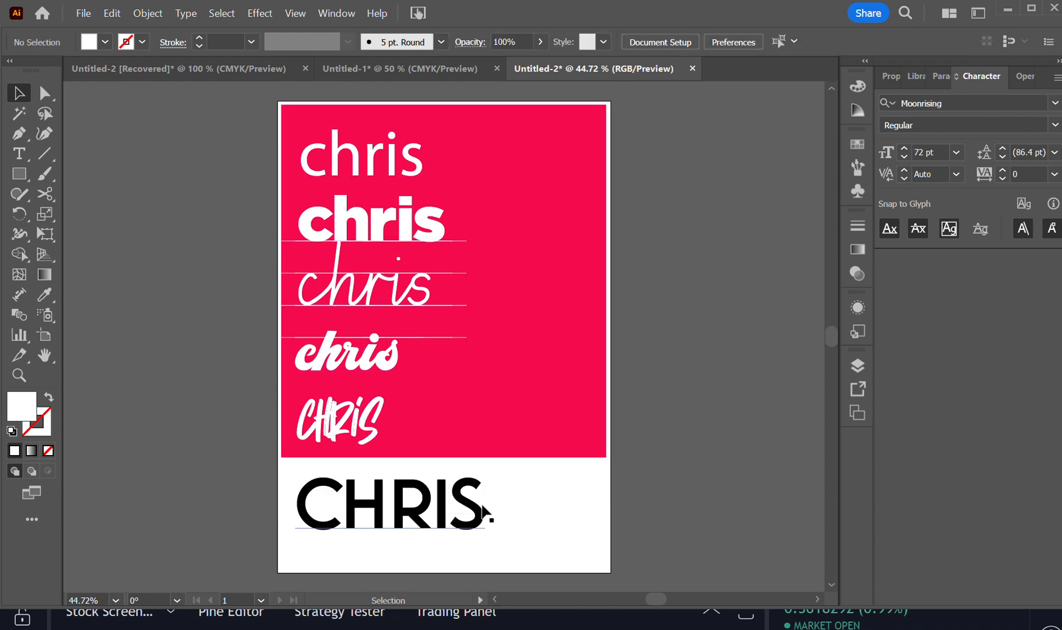
# Step: Enlarge the black sixth text line proportionally to about 178 pt so it nearly spans the artboard below the red rectangle
pyautogui.click(458, 496)
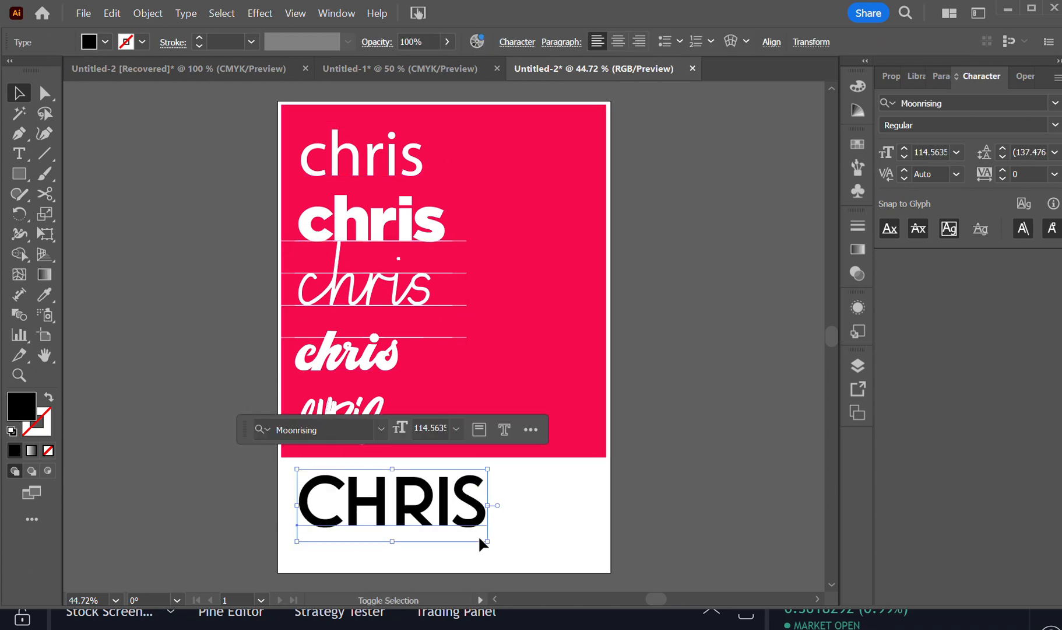
pyautogui.moveTo(487, 542); pyautogui.dragTo(554, 434)
pyautogui.moveTo(495, 284)
pyautogui.mouseDown()
pyautogui.moveTo(472, 280)
pyautogui.moveTo(488, 281)
pyautogui.mouseUp()
pyautogui.scroll(4, 446, 559)
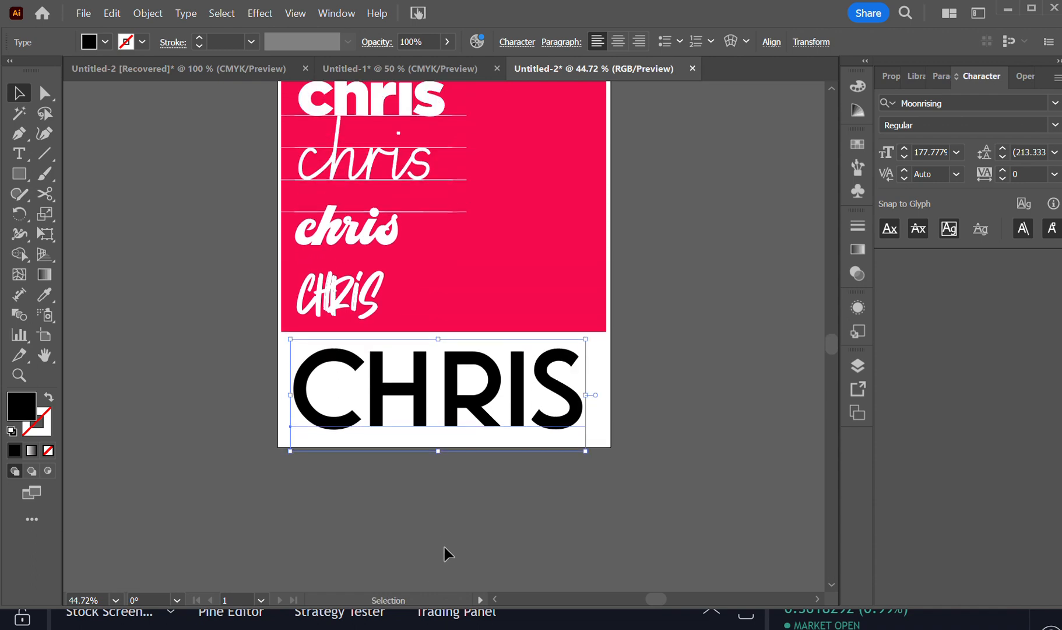
pyautogui.scroll(4, 446, 554)
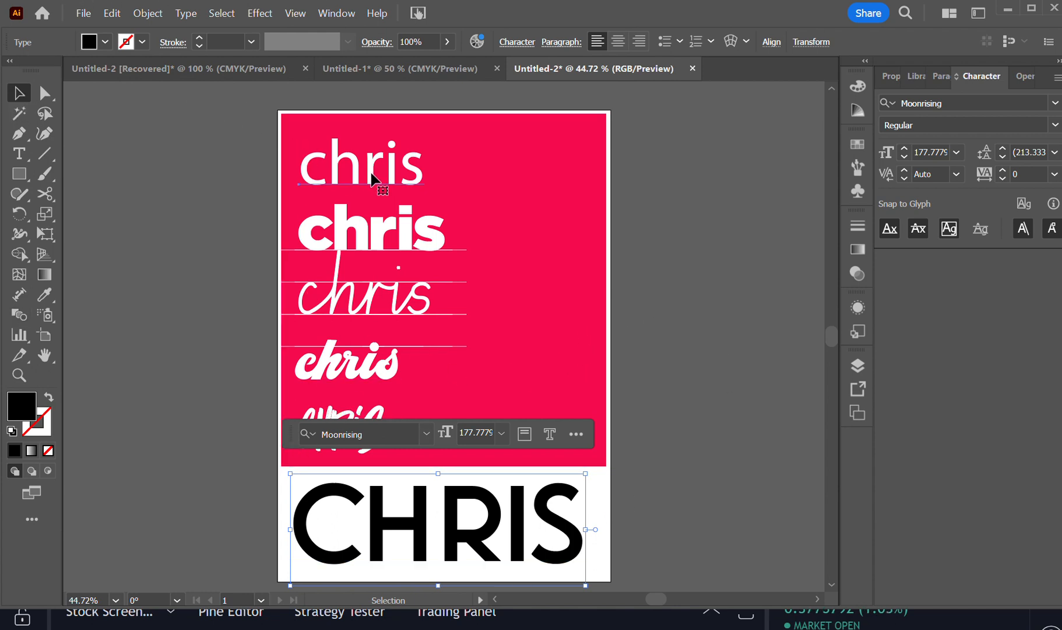
# Step: Move the first three white text lines off the artboard and stack them beside its left edge
pyautogui.moveTo(373, 188); pyautogui.dragTo(169, 186)
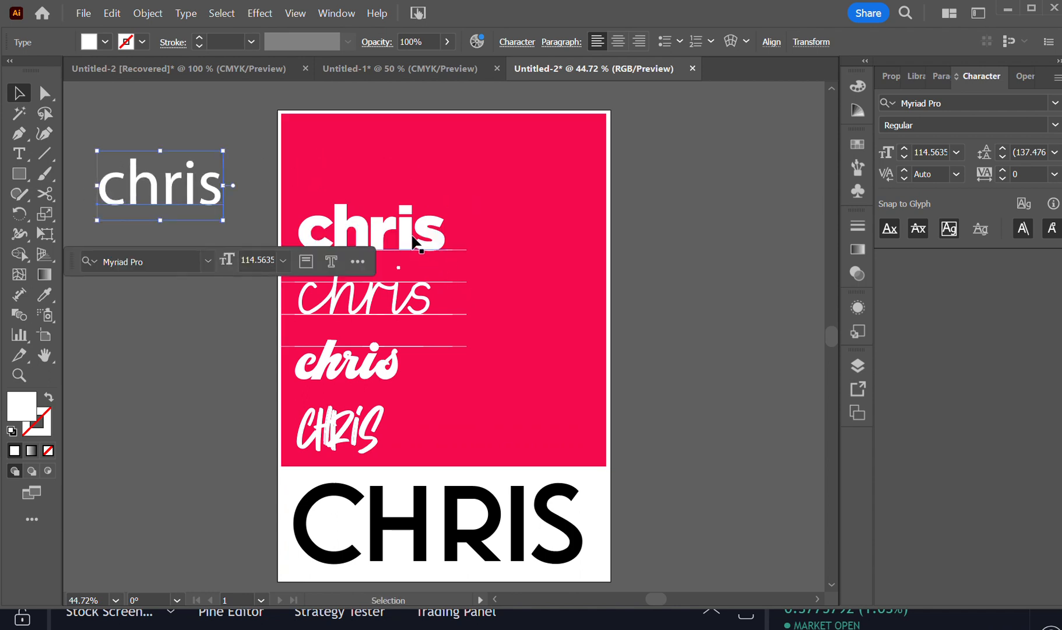
pyautogui.moveTo(411, 236); pyautogui.dragTo(198, 265)
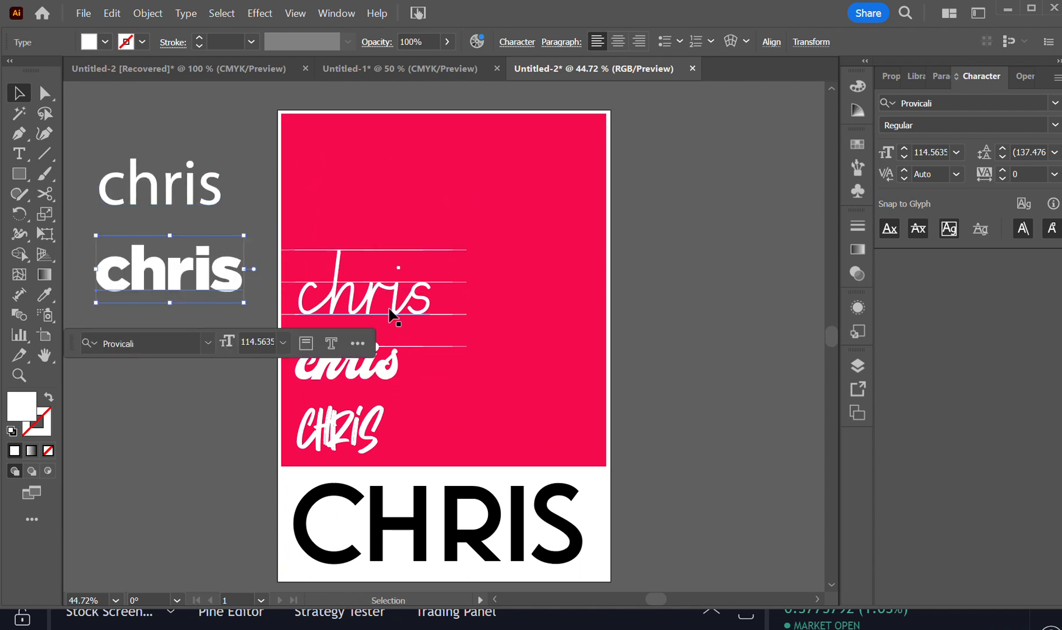
pyautogui.moveTo(397, 295); pyautogui.dragTo(217, 370)
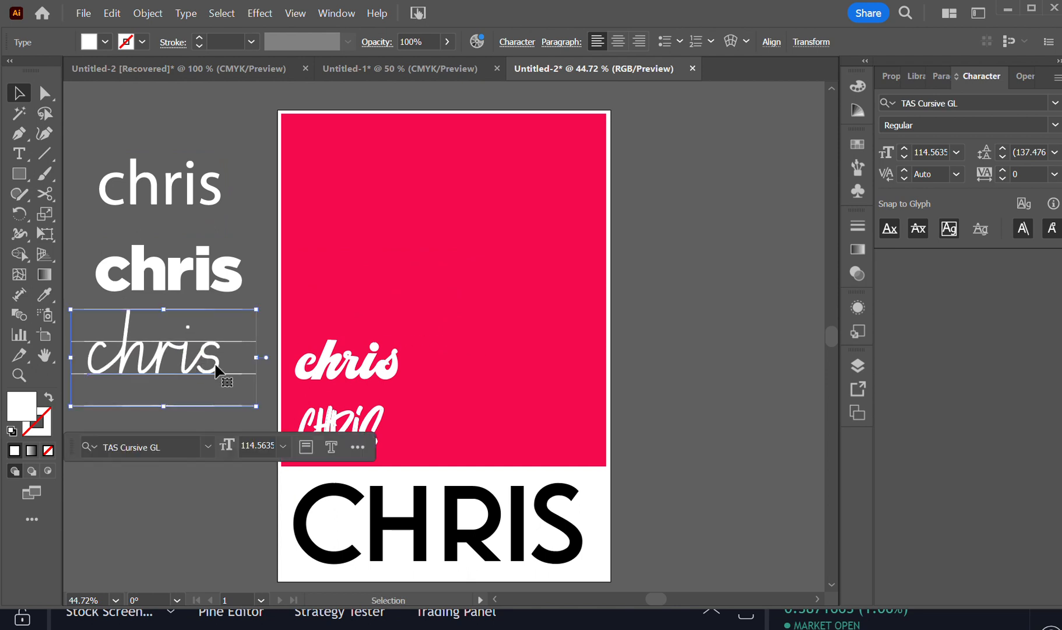
# Step: Move the white Vintage King line off the artboard, then enlarge the Tenuity line to about 328 pt across the red rectangle's upper part
pyautogui.moveTo(358, 371); pyautogui.dragTo(149, 444)
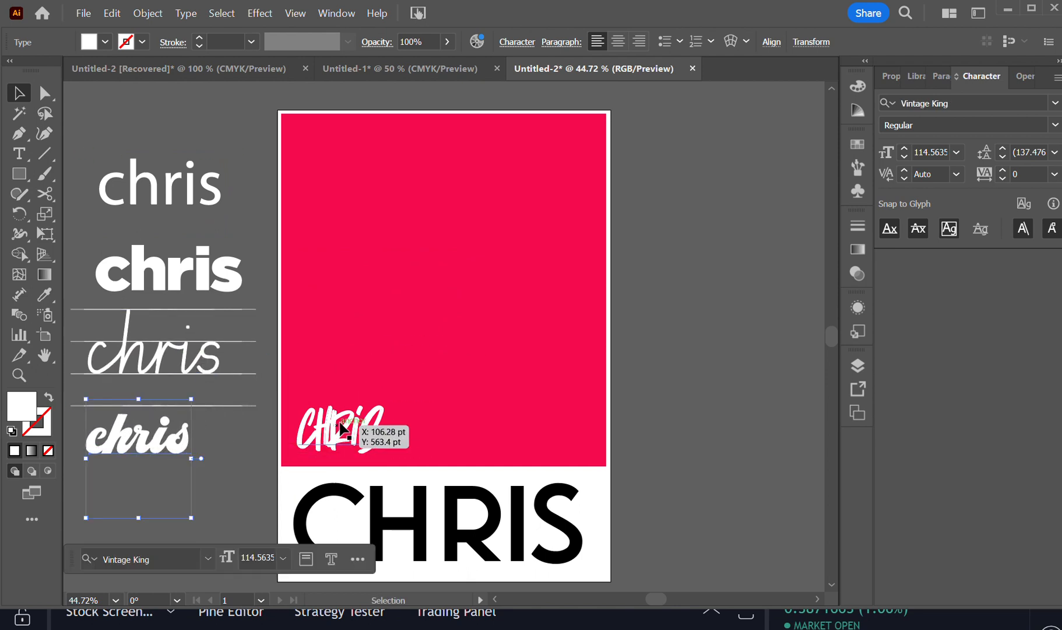
pyautogui.click(352, 433)
pyautogui.moveTo(353, 433); pyautogui.dragTo(350, 162)
pyautogui.moveTo(382, 196); pyautogui.dragTo(544, 342)
pyautogui.moveTo(484, 241); pyautogui.dragTo(512, 229)
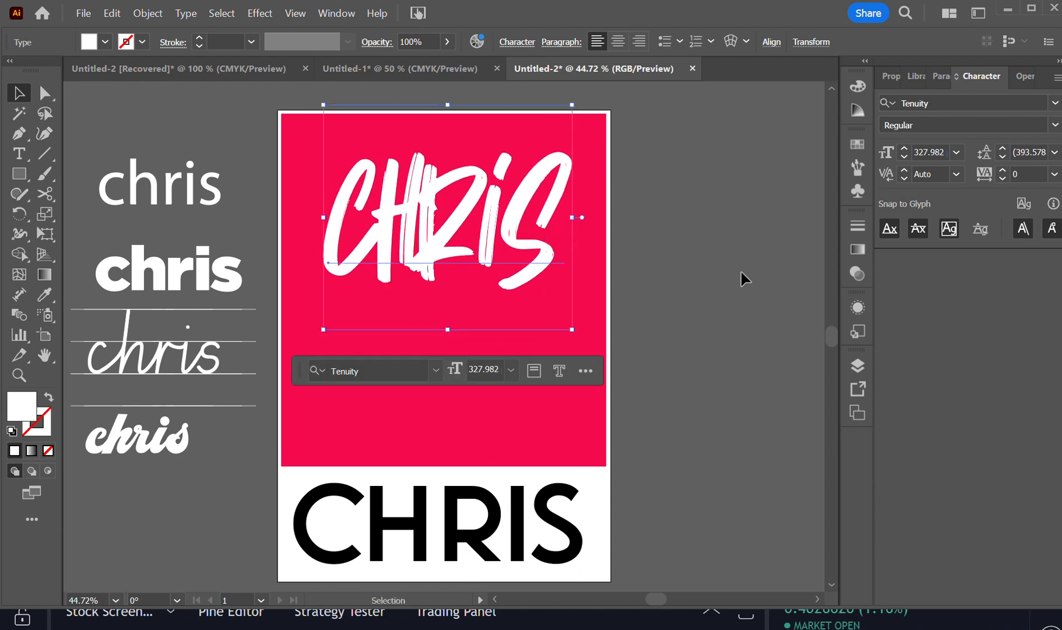
pyautogui.click(727, 223)
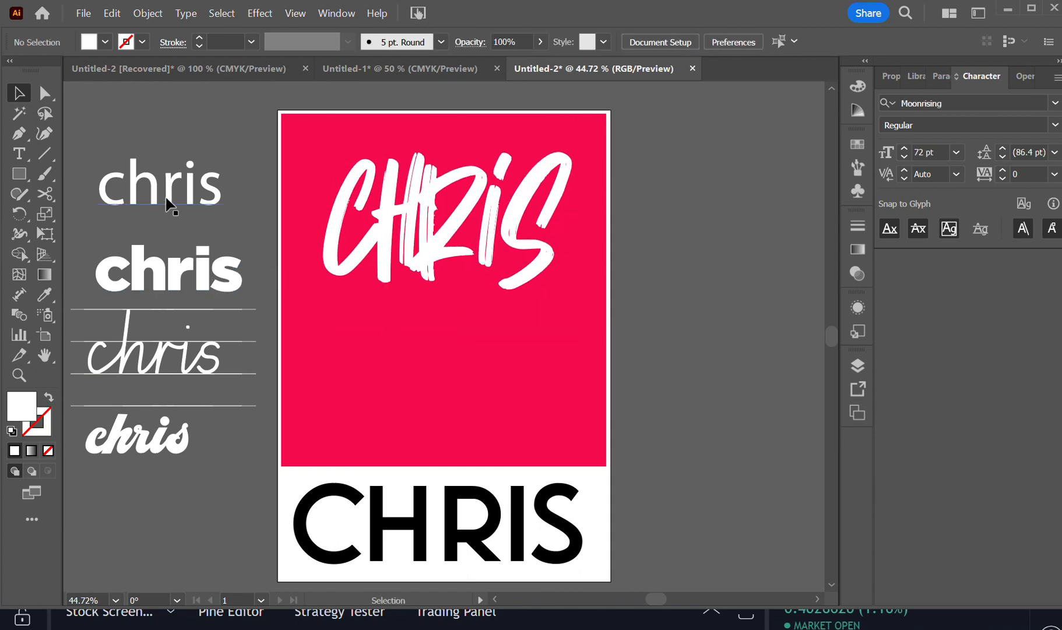
# Step: Place the bold Provicali line on the red rectangle below the large Tenuity lettering and set its tracking to 600
pyautogui.click(162, 280)
pyautogui.moveTo(163, 281); pyautogui.dragTo(361, 337)
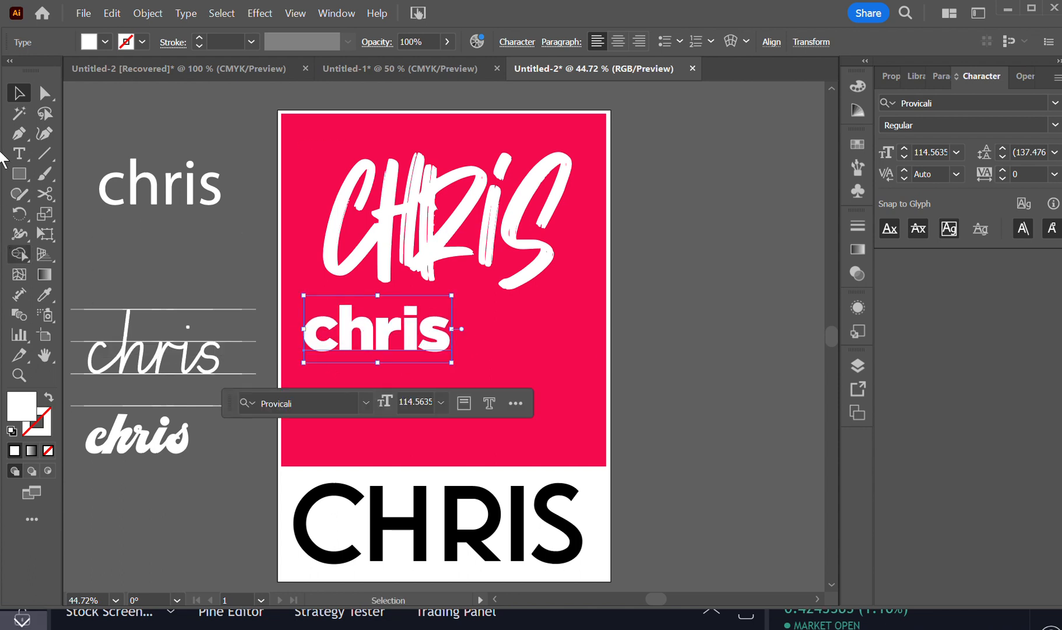
pyautogui.click(22, 153)
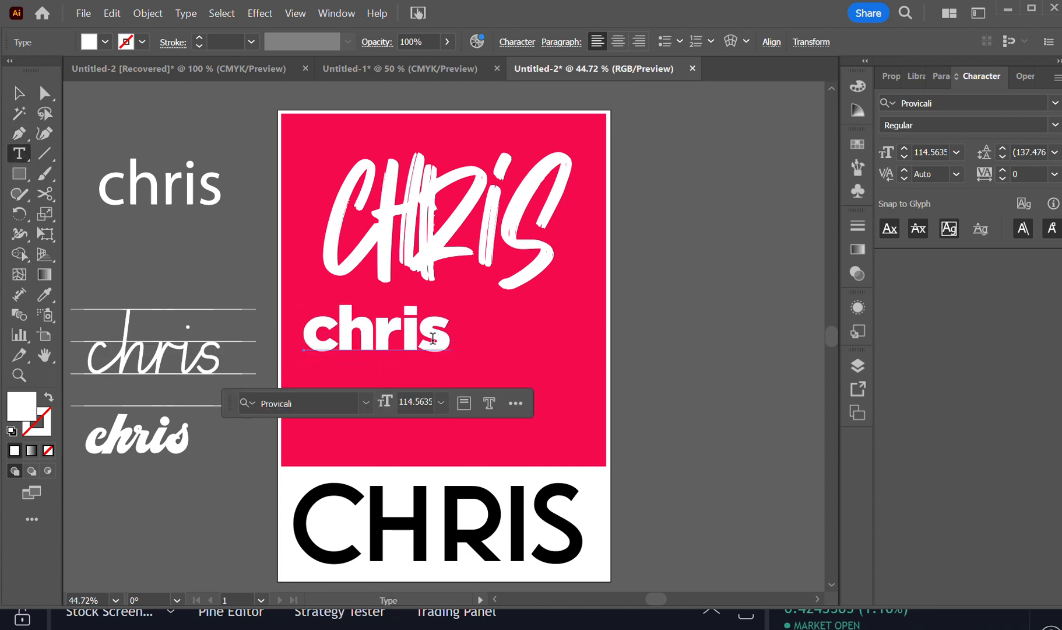
pyautogui.moveTo(446, 341); pyautogui.dragTo(312, 354)
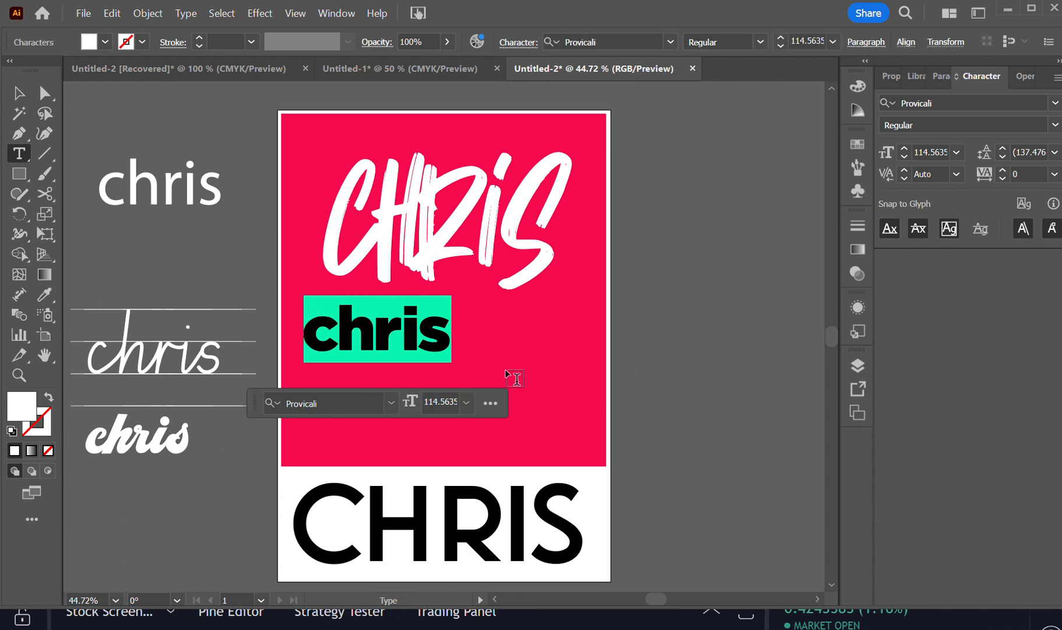
pyautogui.click(1055, 174)
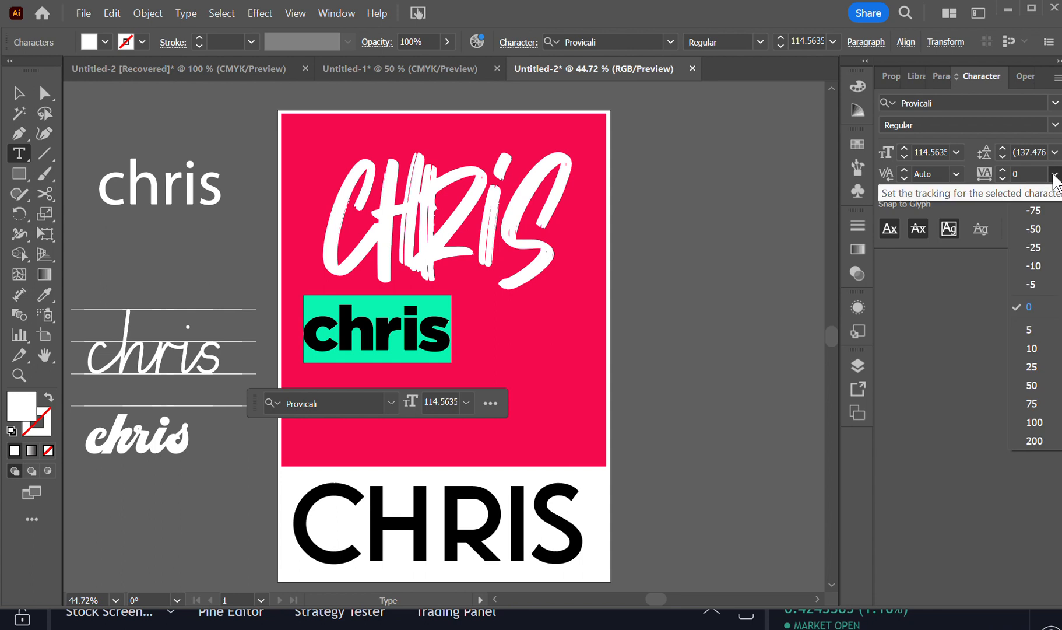
pyautogui.click(1035, 441)
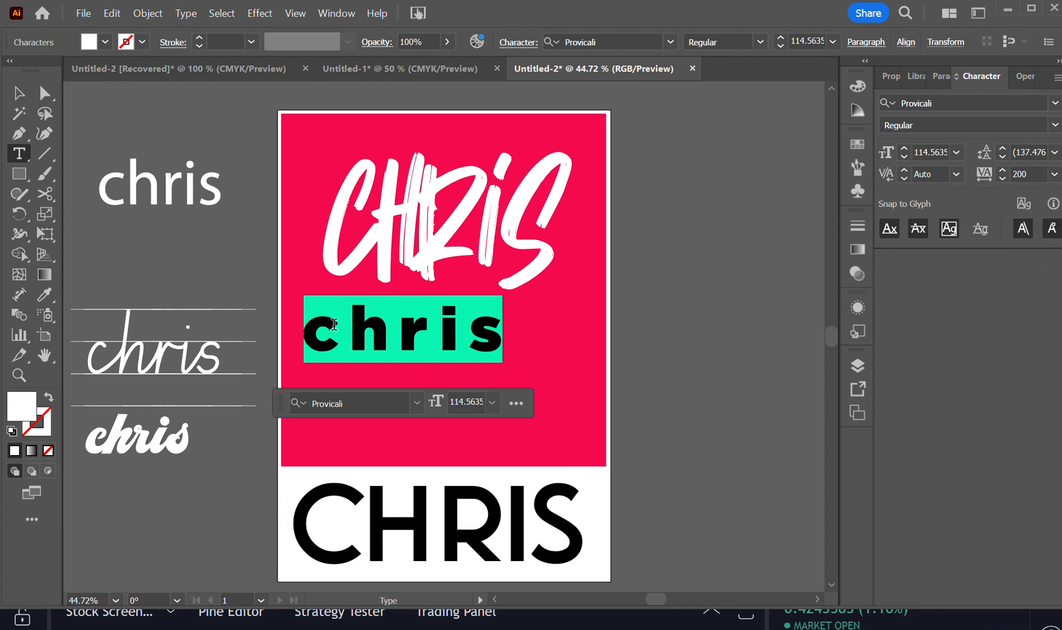
pyautogui.click(1028, 173)
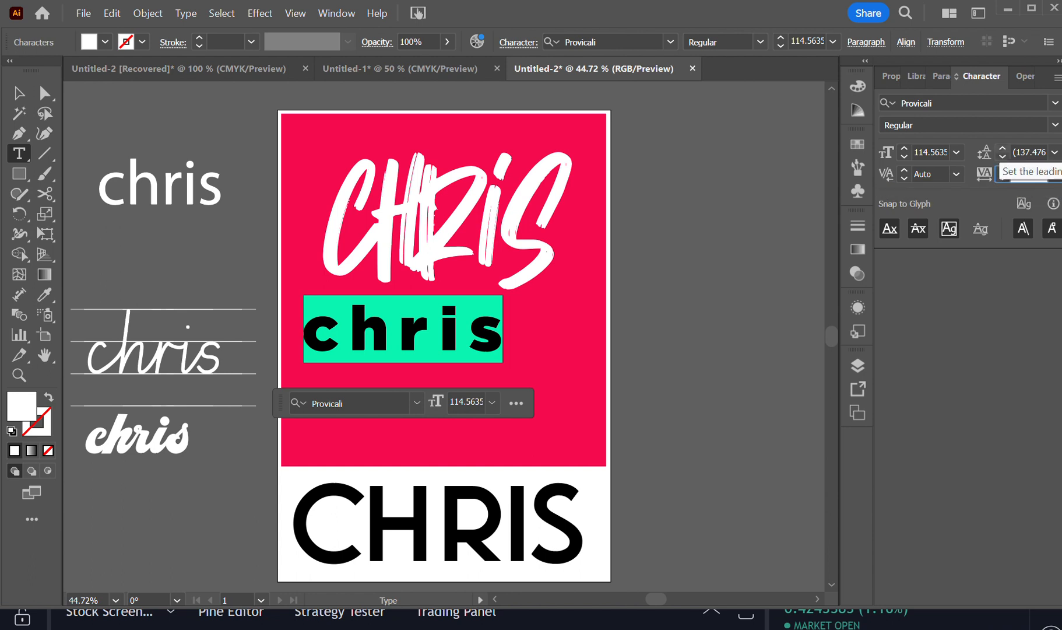
pyautogui.press('Return')
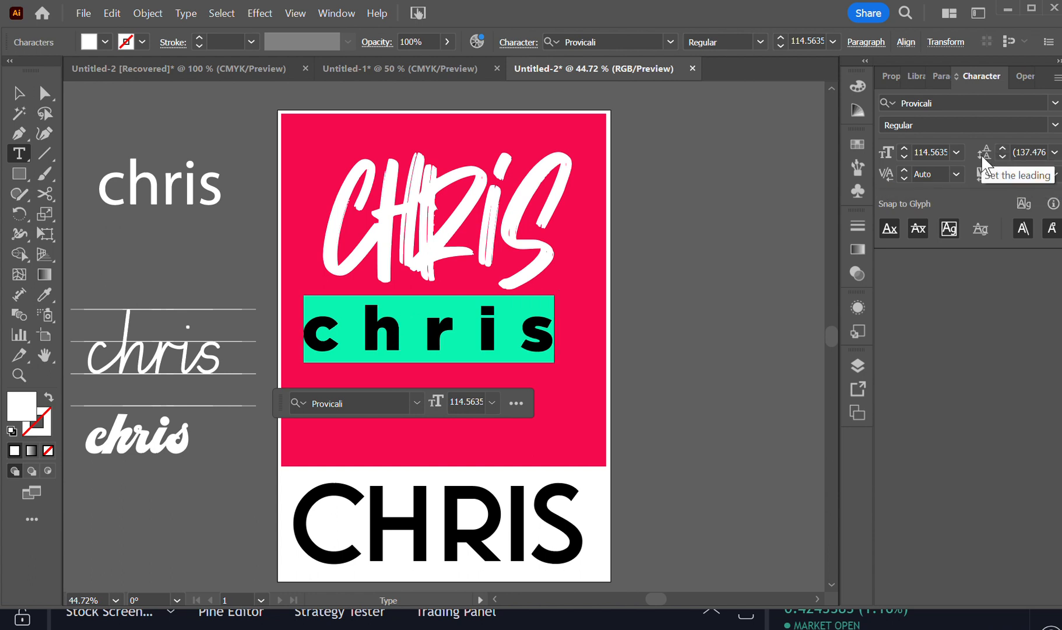
pyautogui.click(1029, 175)
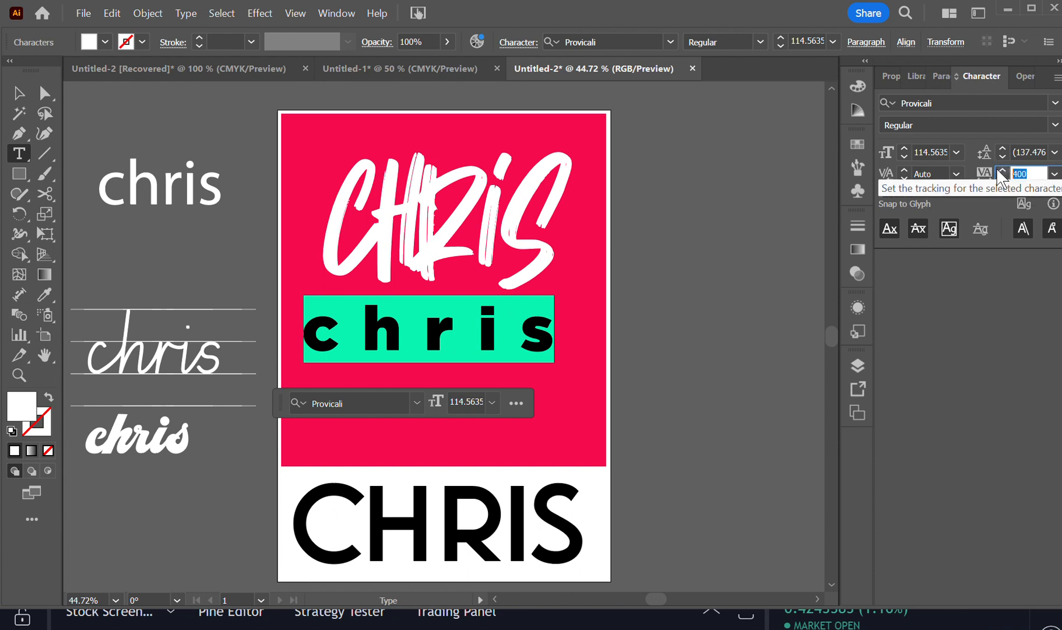
pyautogui.write('600')
pyautogui.press('Return')
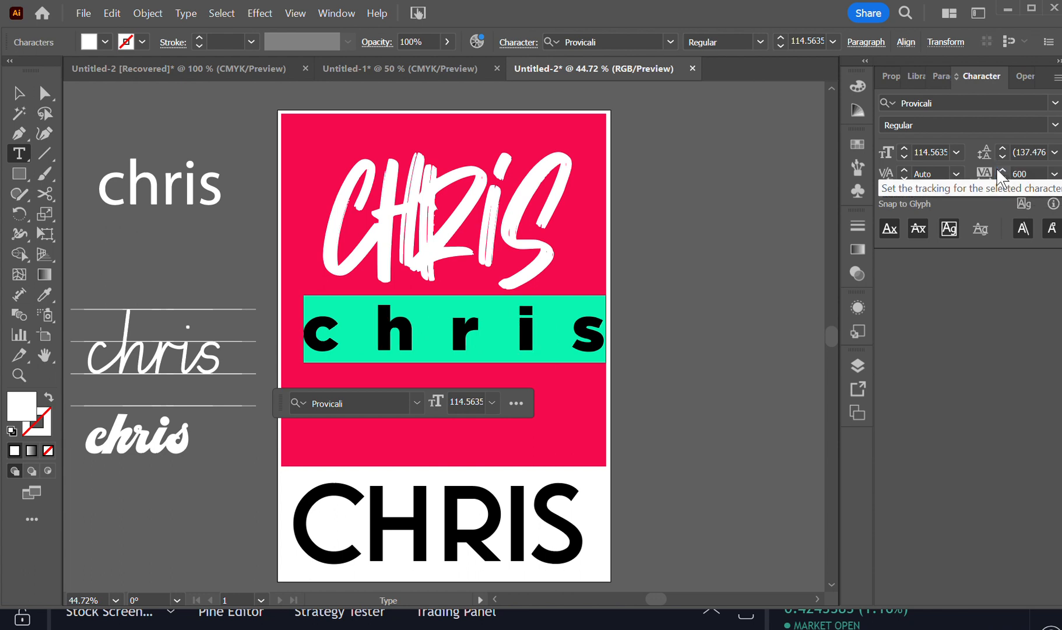
# Step: Shrink the widely spaced Provicali line proportionally to about 96 pt, centre it below the large Tenuity lettering and deselect it
pyautogui.click(18, 93)
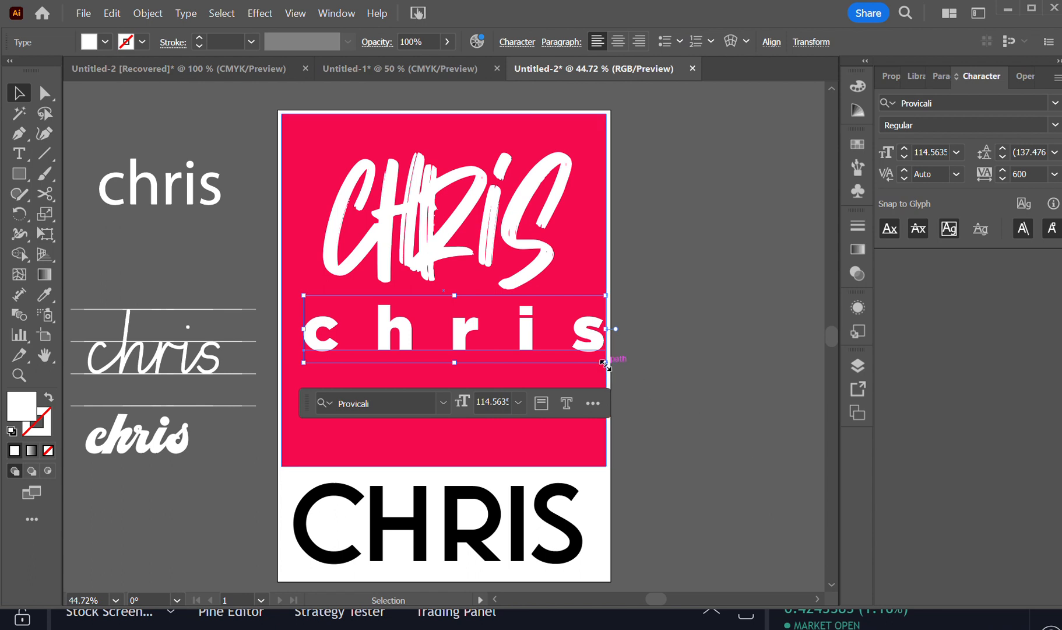
pyautogui.moveTo(604, 359)
pyautogui.mouseDown()
pyautogui.moveTo(560, 352)
pyautogui.moveTo(556, 324)
pyautogui.moveTo(544, 322)
pyautogui.mouseUp()
pyautogui.moveTo(484, 344); pyautogui.dragTo(526, 354)
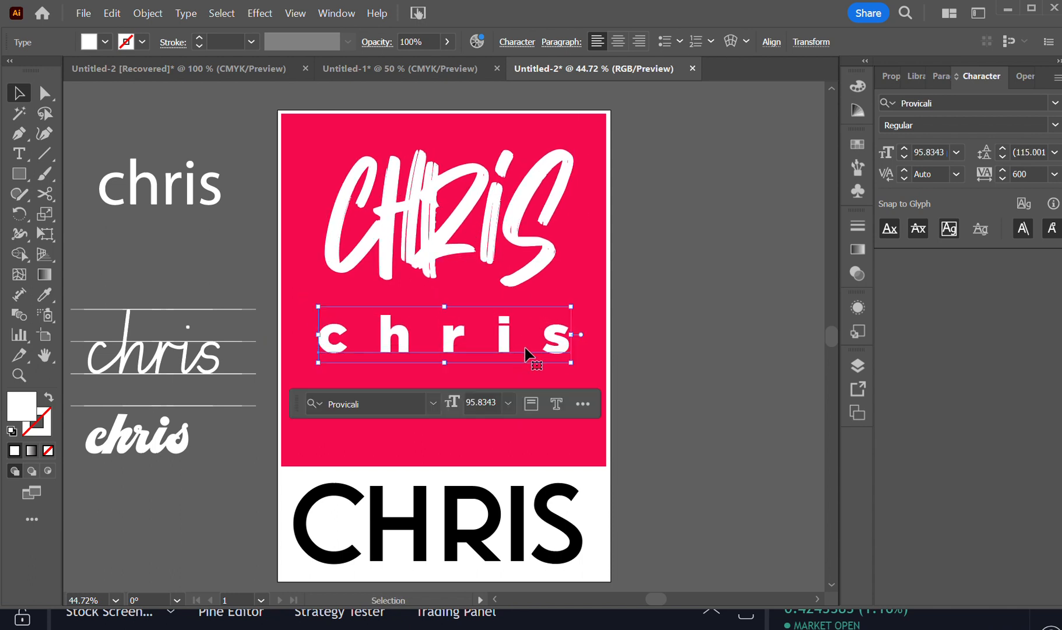
pyautogui.click(669, 331)
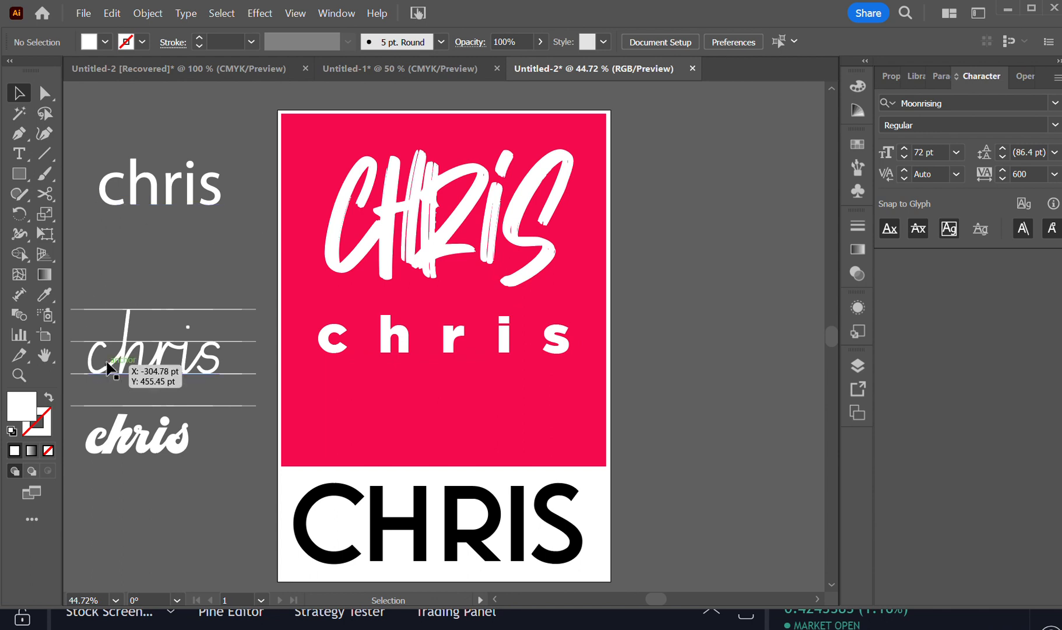
# Step: Place the TAS Cursive GL line under the left half of the spaced Provicali line and shrink it proportionally to fit there
pyautogui.moveTo(121, 365); pyautogui.dragTo(351, 421)
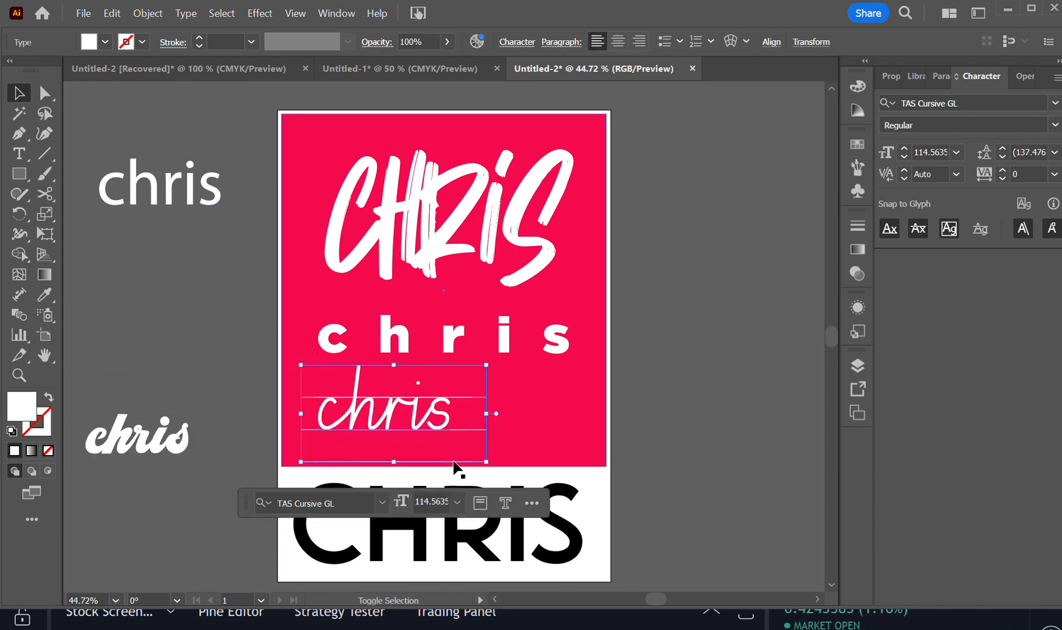
pyautogui.keyDown('shift'); pyautogui.click(485, 461); pyautogui.keyUp('shift')
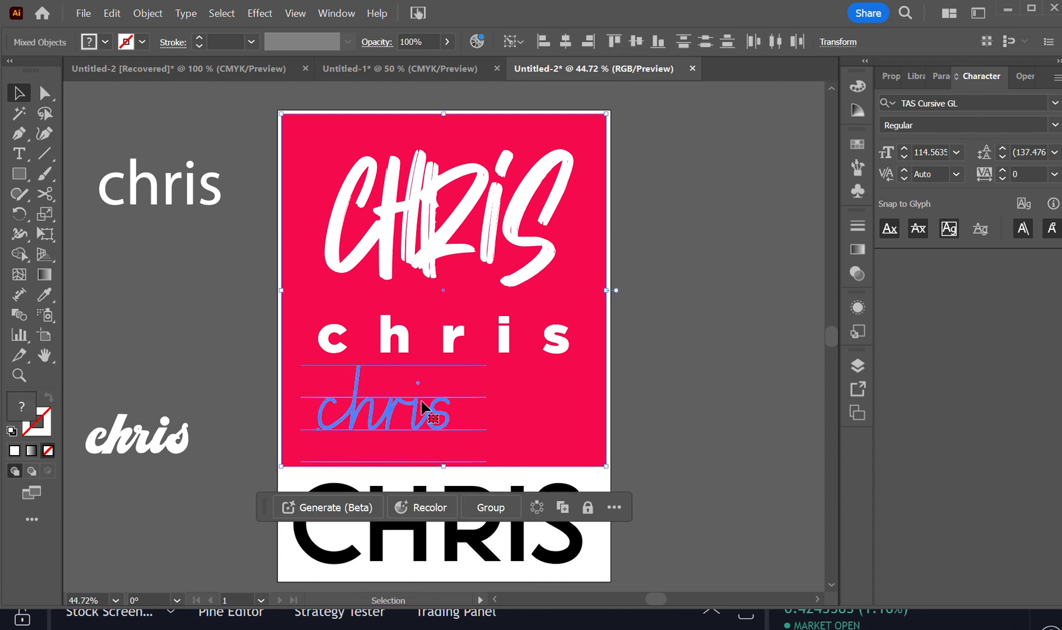
pyautogui.keyDown('shift'); pyautogui.click(422, 424); pyautogui.keyUp('shift')
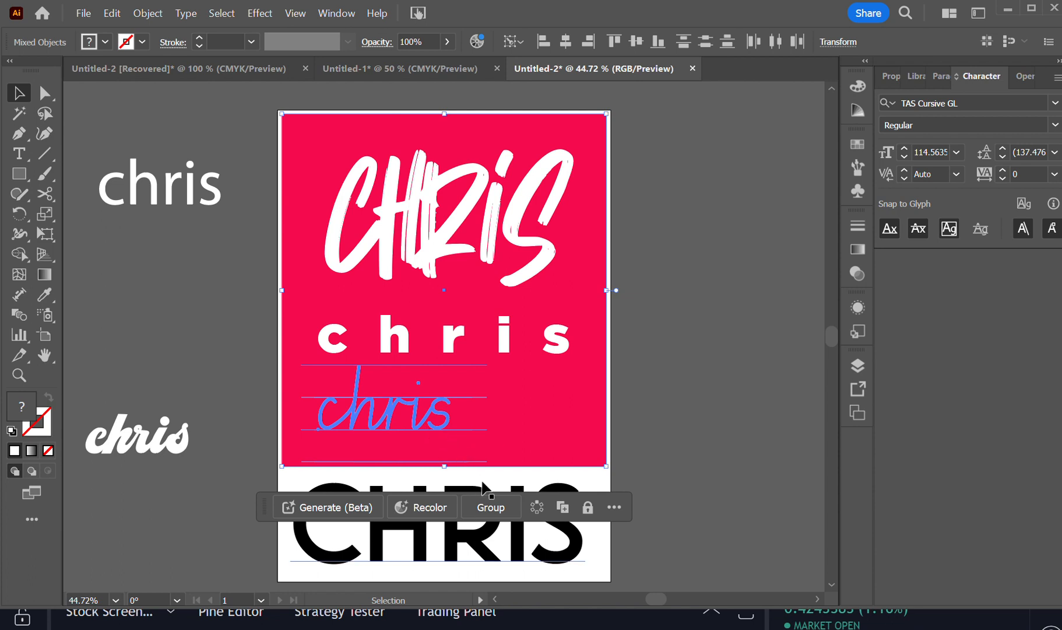
pyautogui.click(244, 399)
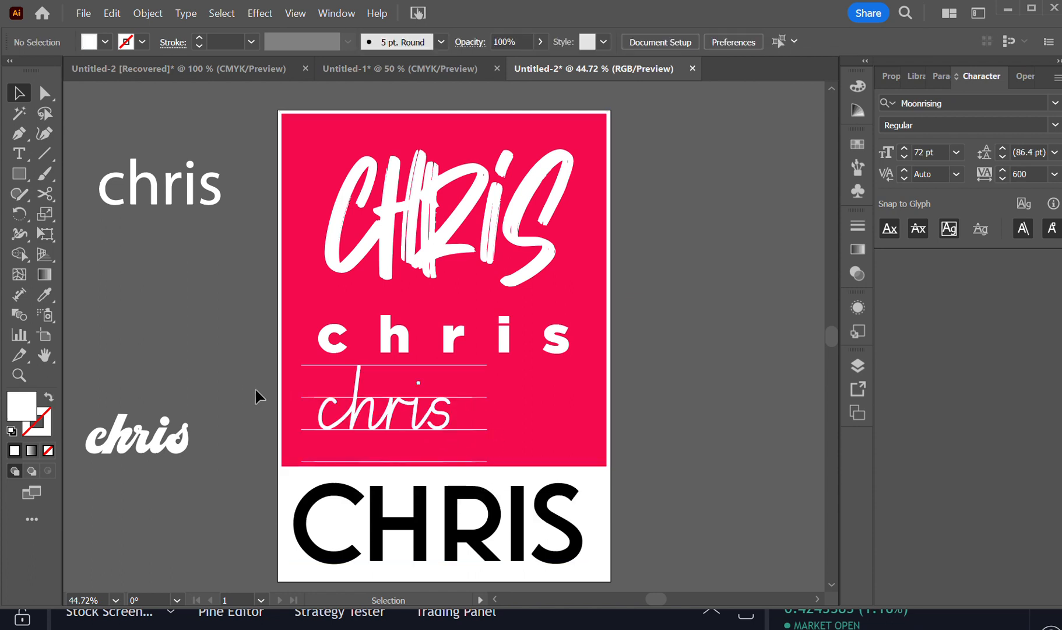
pyautogui.click(326, 406)
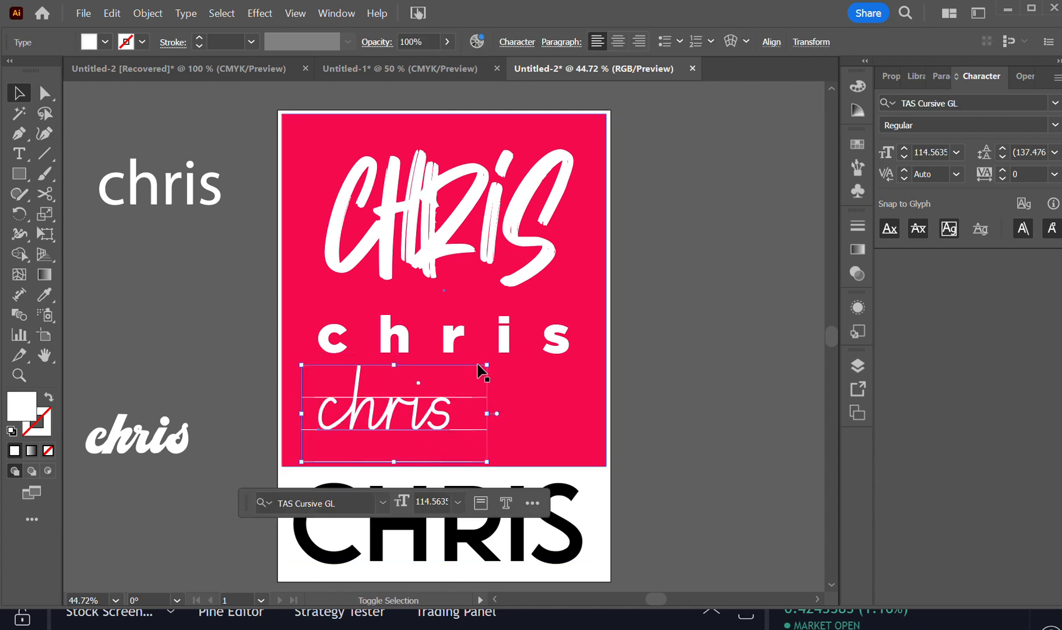
pyautogui.moveTo(485, 365); pyautogui.dragTo(375, 401)
pyautogui.click(204, 358)
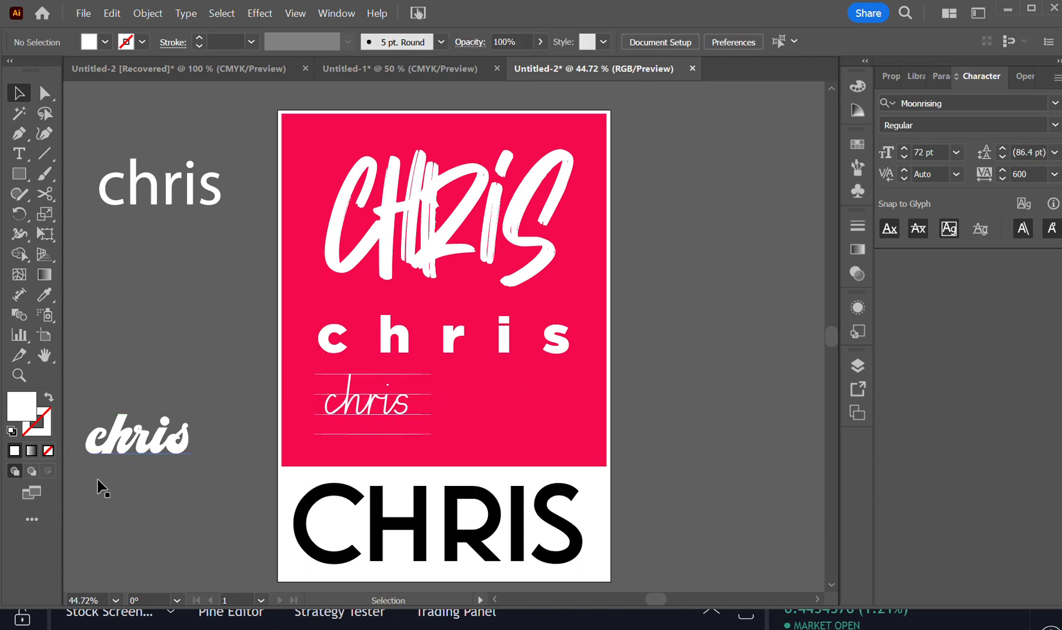
# Step: Place the Vintage King line on the red rectangle to the right of the cursive line and deselect it
pyautogui.click(137, 442)
pyautogui.moveTo(137, 442); pyautogui.dragTo(537, 400)
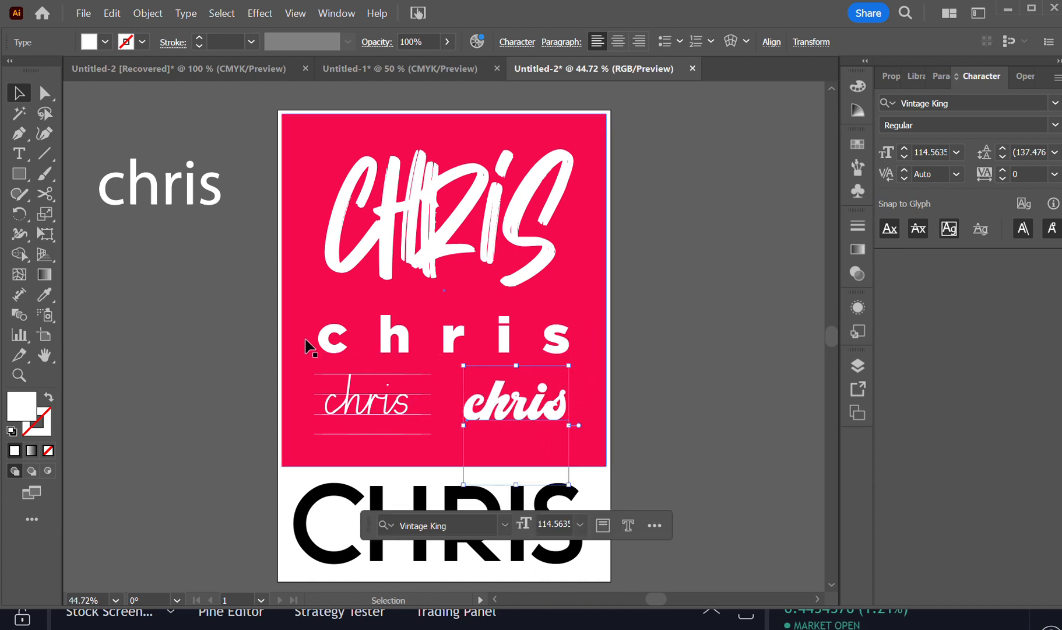
pyautogui.click(726, 380)
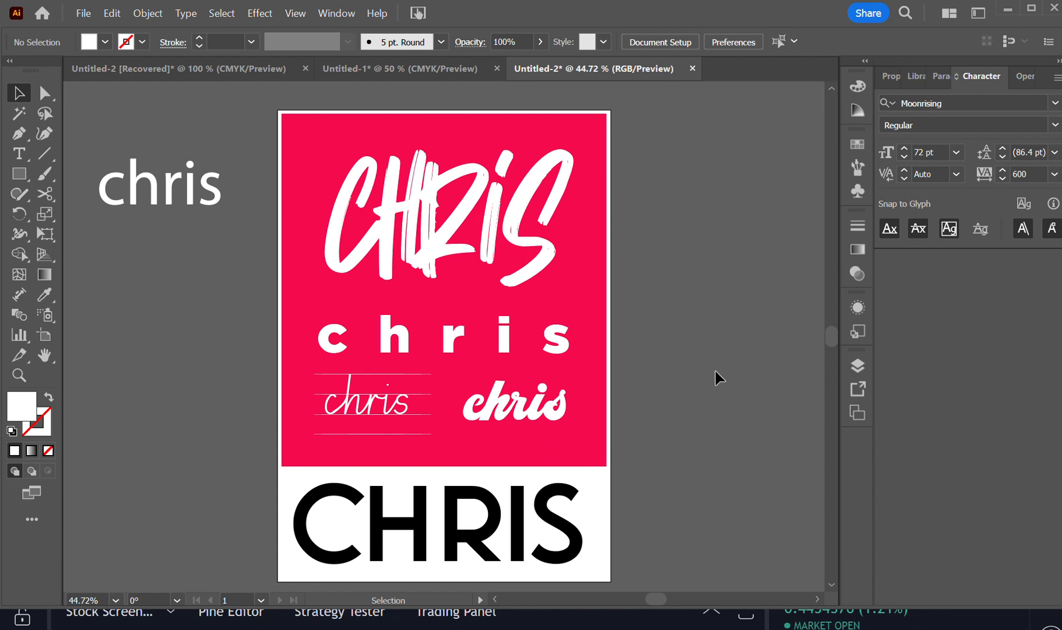
# Step: Delete the leftover thin white text line beside the artboard
pyautogui.scroll(-1, 714, 368)
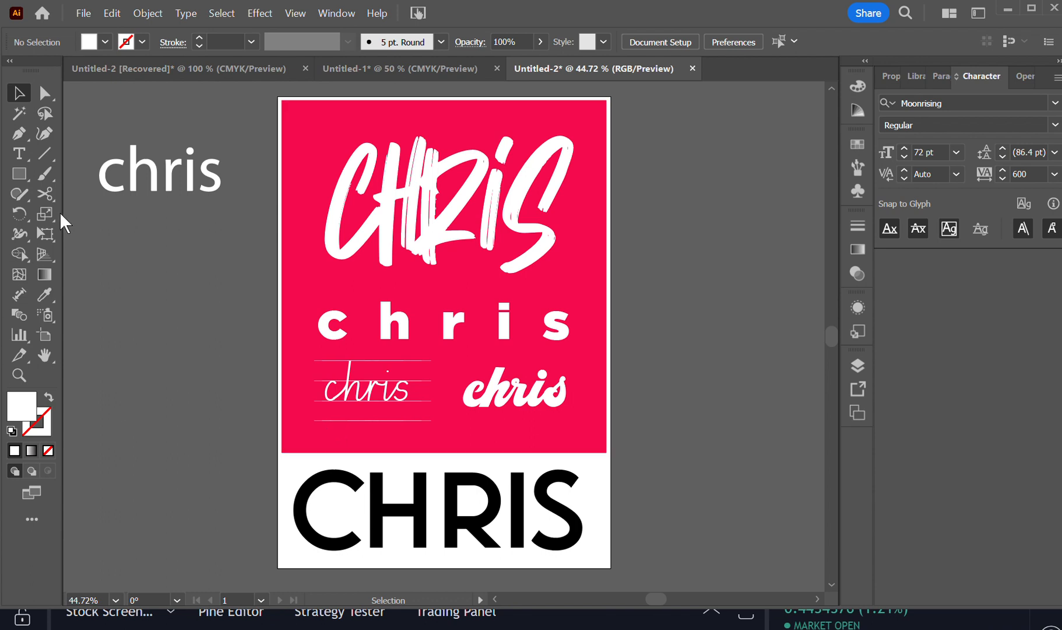
pyautogui.click(156, 180)
pyautogui.press('Delete')
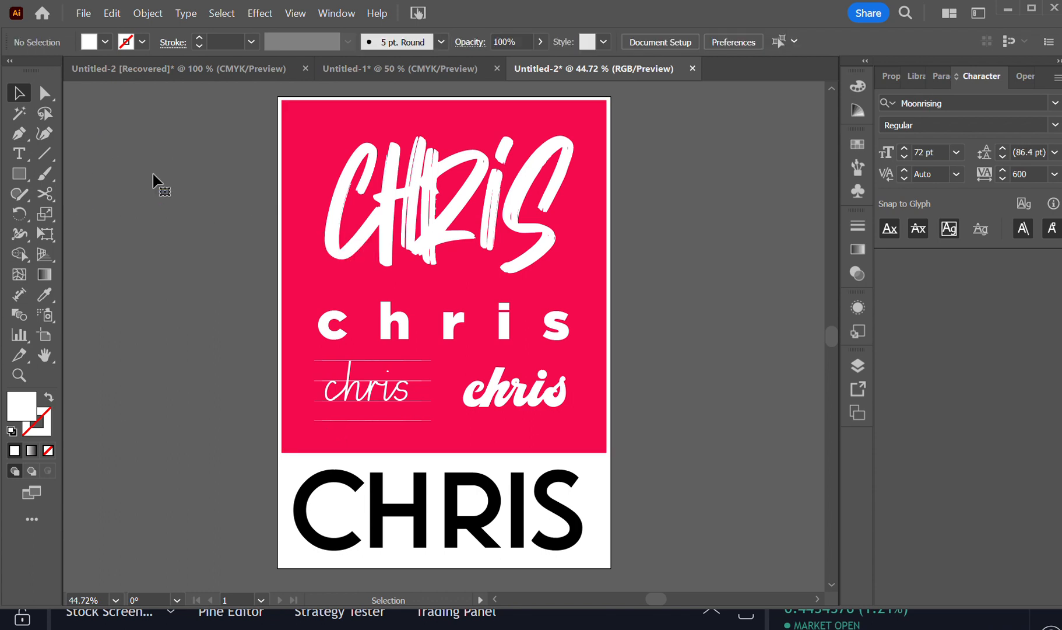
# Step: Duplicate the large Tenuity lettering and enlarge the copy proportionally to about 676 pt so it extends past both sides of the artboard
pyautogui.click(426, 185)
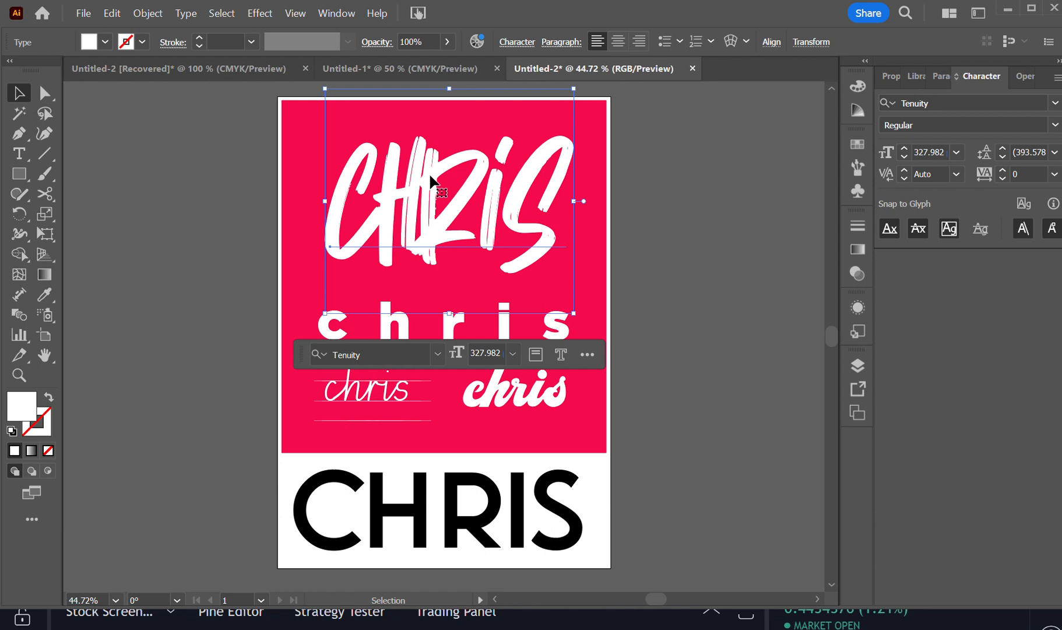
pyautogui.press('ctrl')
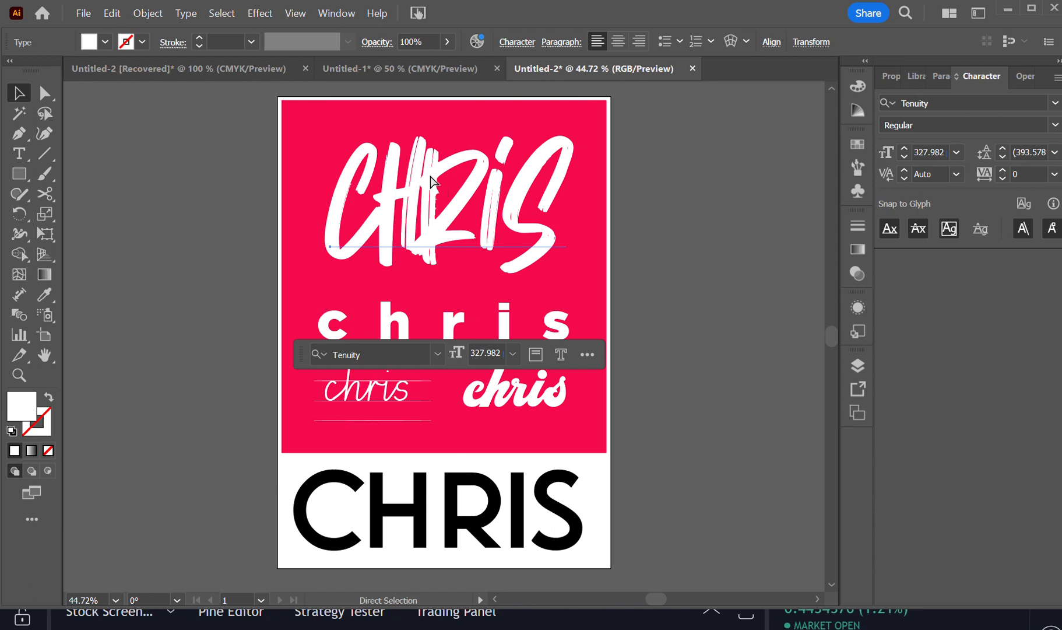
pyautogui.moveTo(431, 182); pyautogui.dragTo(345, 154)
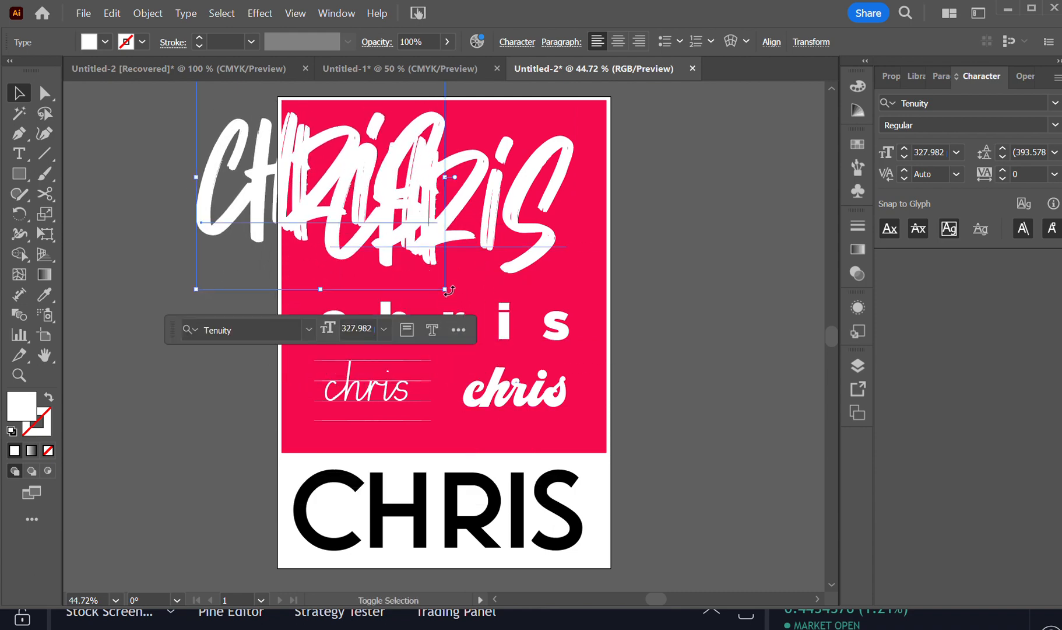
pyautogui.moveTo(446, 288); pyautogui.dragTo(827, 525)
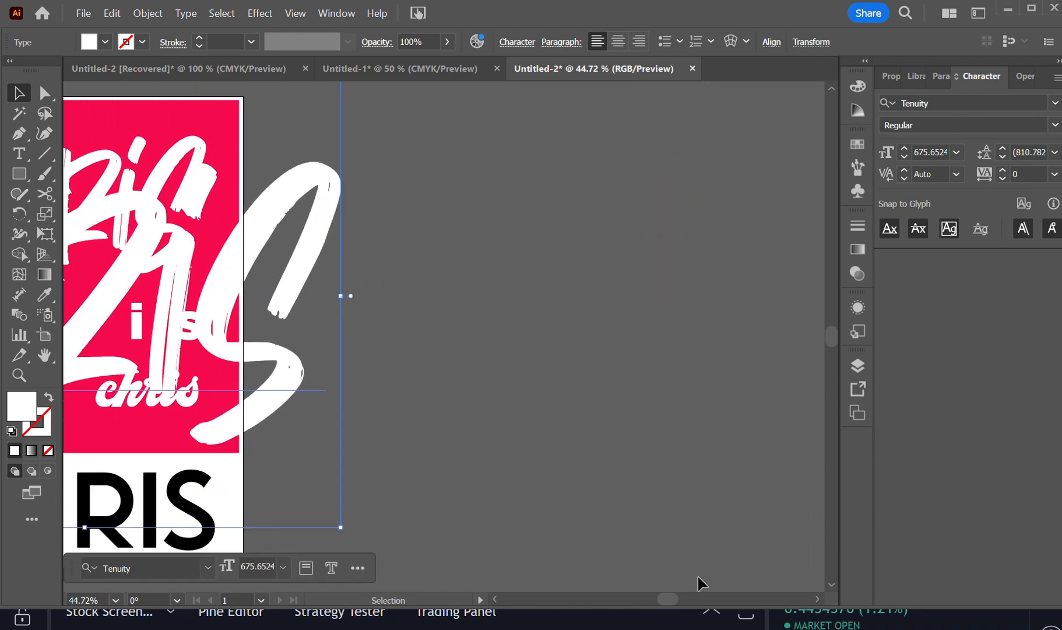
# Step: Send the oversized Tenuity copy to the back behind the red rectangle and deselect it
pyautogui.hotkey('ctrl', '0')
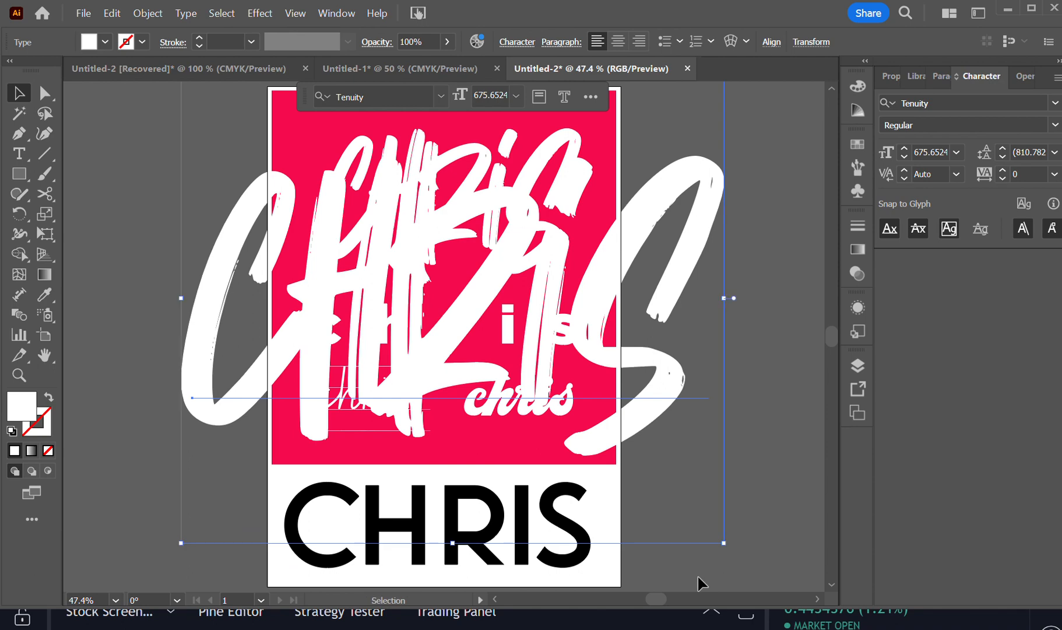
pyautogui.scroll(1, 416, 254)
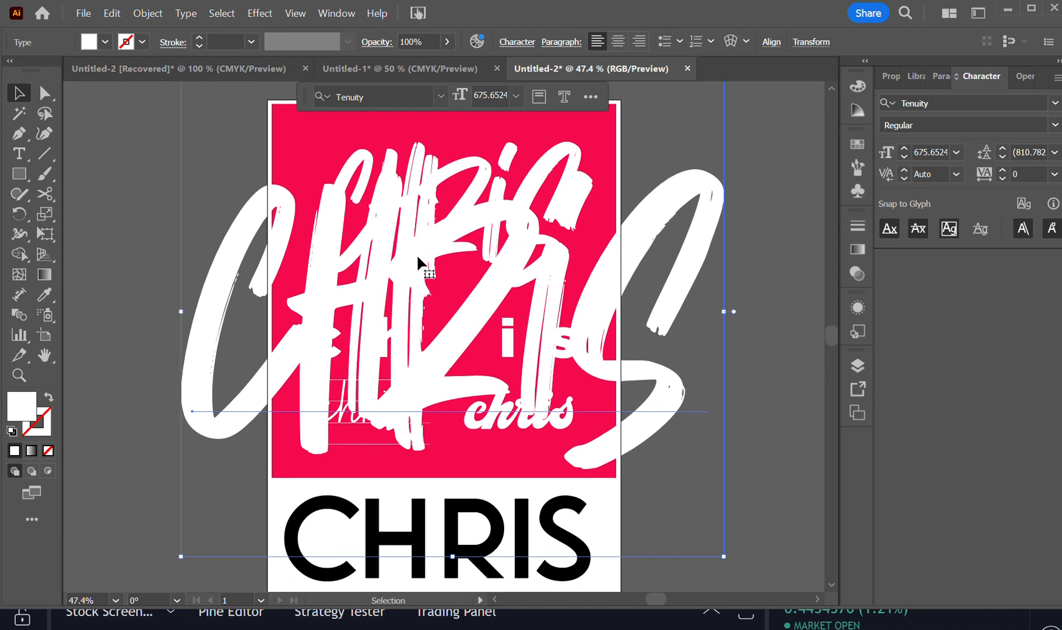
pyautogui.scroll(1, 417, 254)
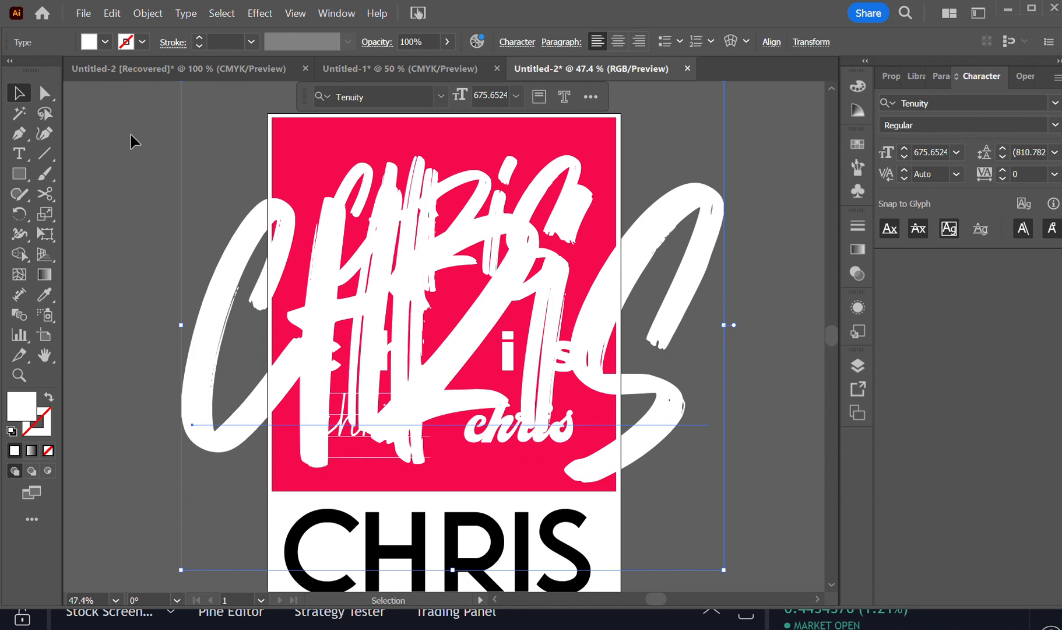
pyautogui.click(136, 11)
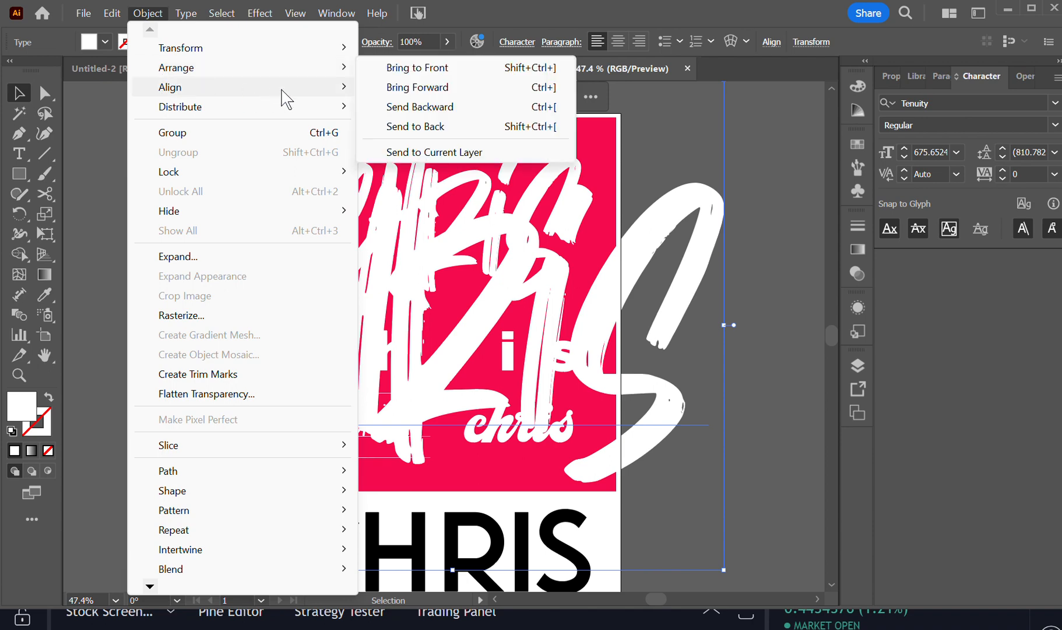
pyautogui.click(401, 129)
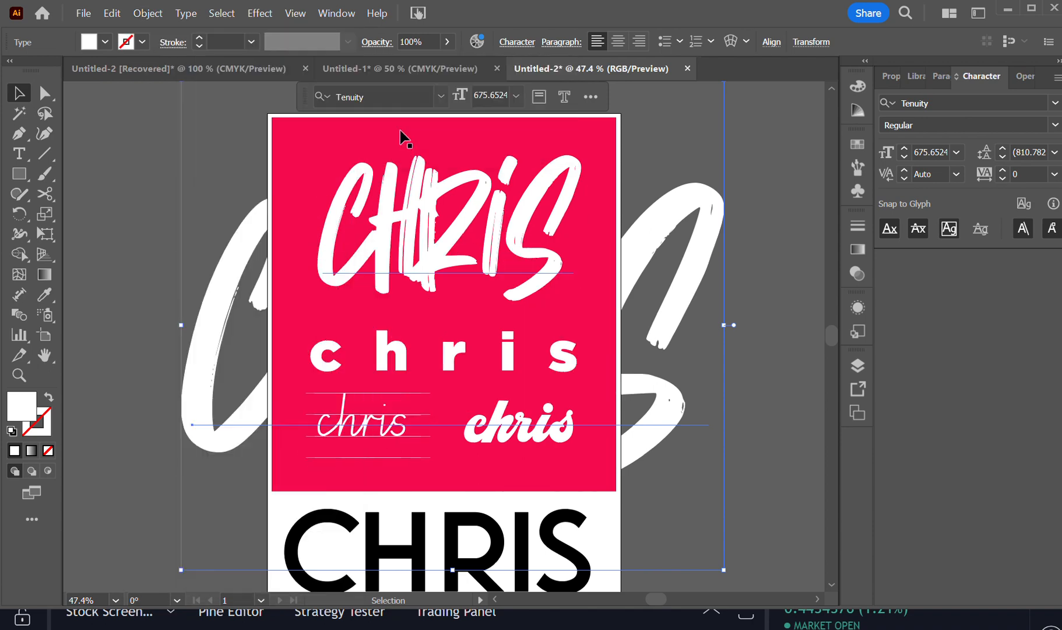
pyautogui.click(113, 170)
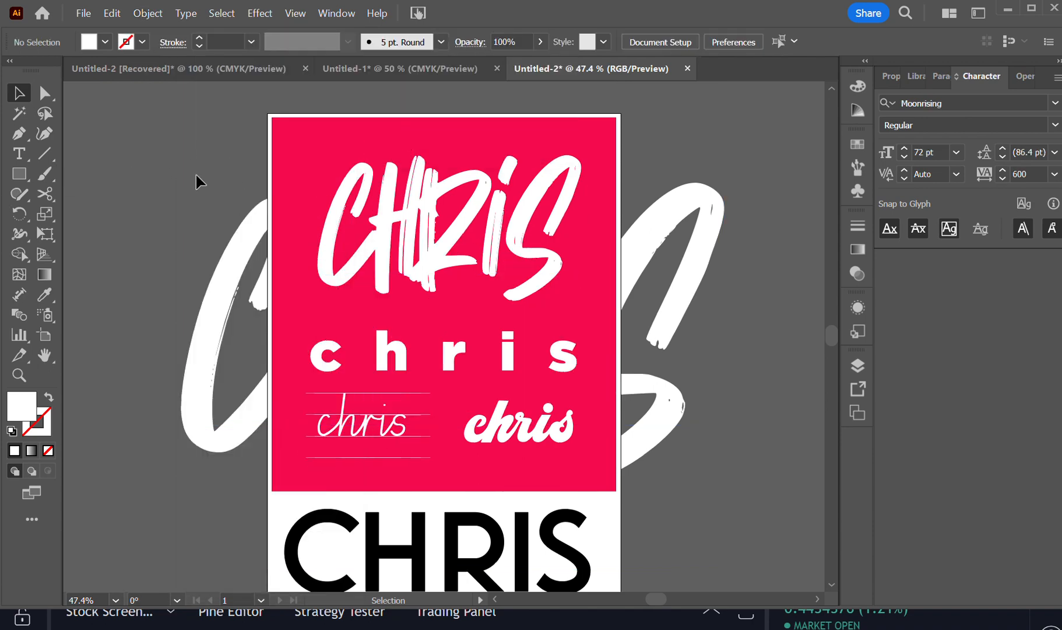
# Step: Send the red rectangle to the back so the oversized Tenuity lettering lies in front of it
pyautogui.click(300, 153)
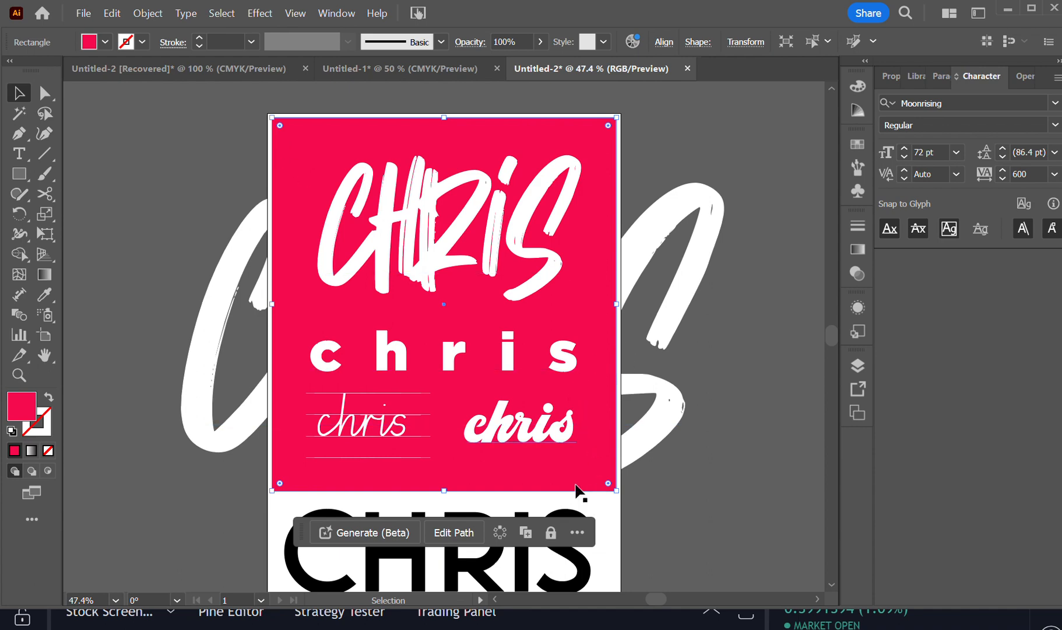
pyautogui.click(139, 14)
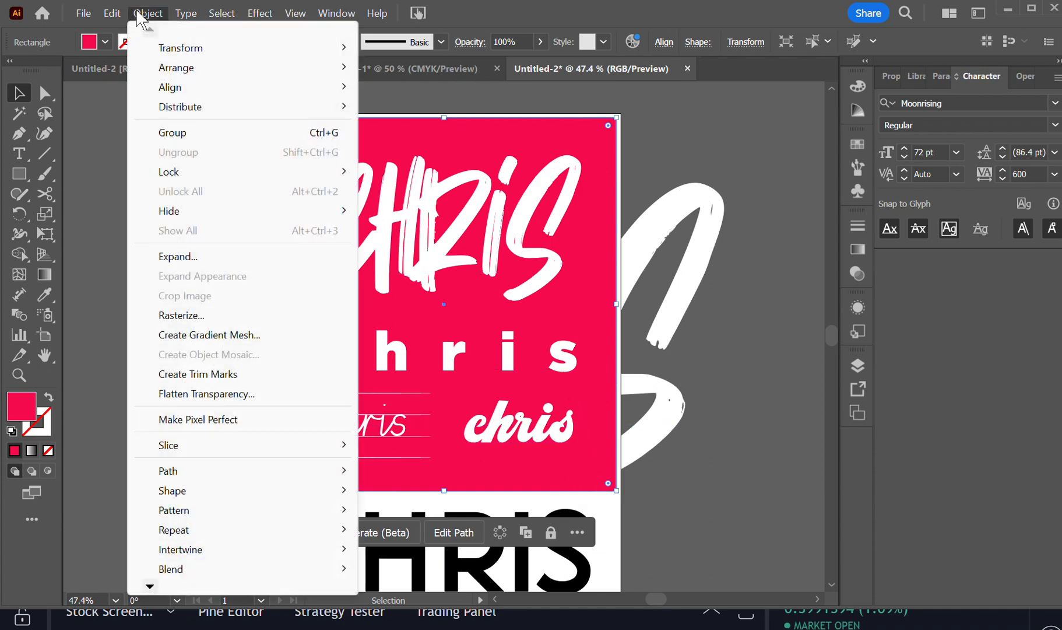
pyautogui.moveTo(211, 74)
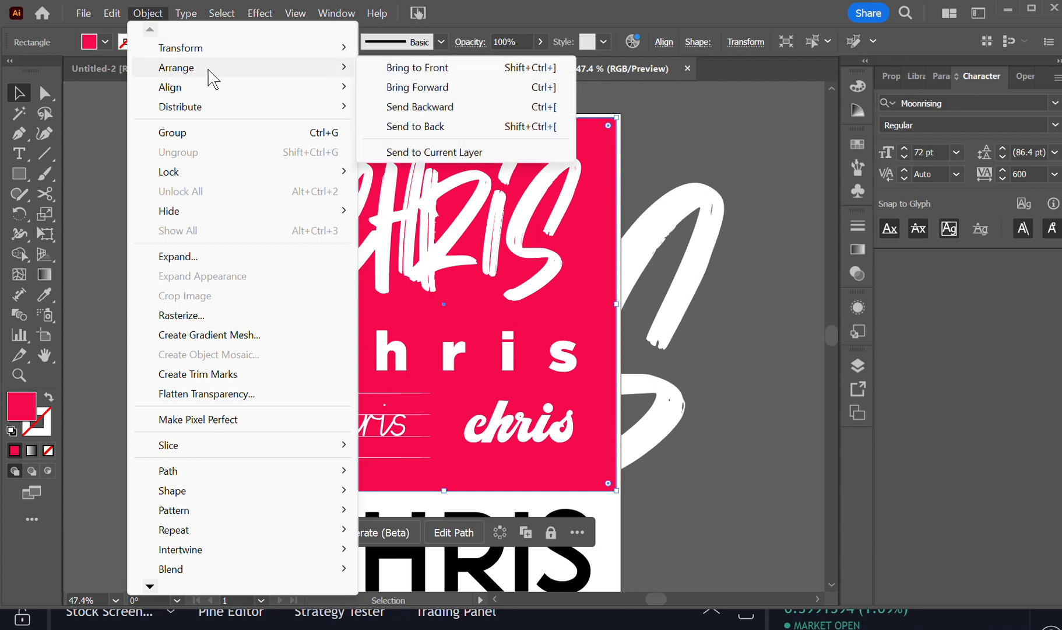
pyautogui.click(411, 127)
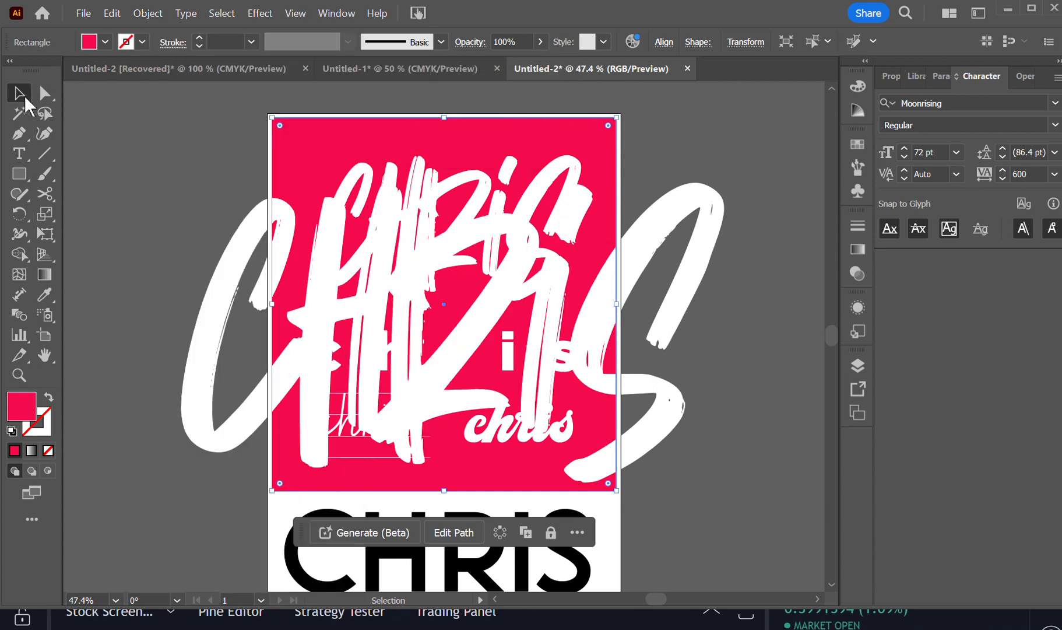
# Step: Move the oversized Tenuity lettering slightly up, reduce its opacity to 34%, and deselect it
pyautogui.moveTo(215, 312); pyautogui.dragTo(207, 282)
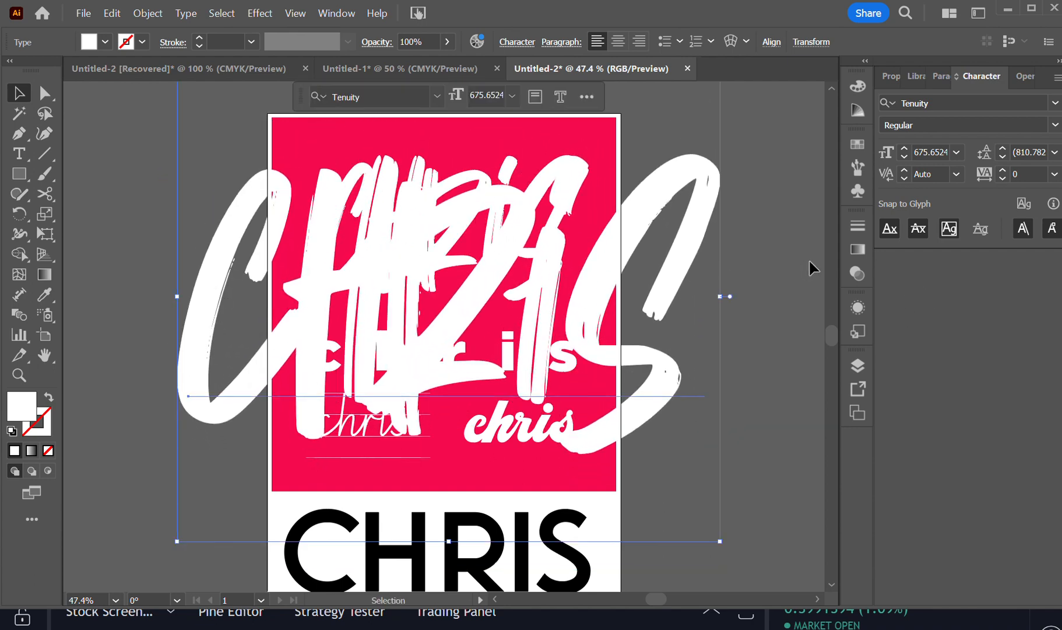
pyautogui.click(851, 273)
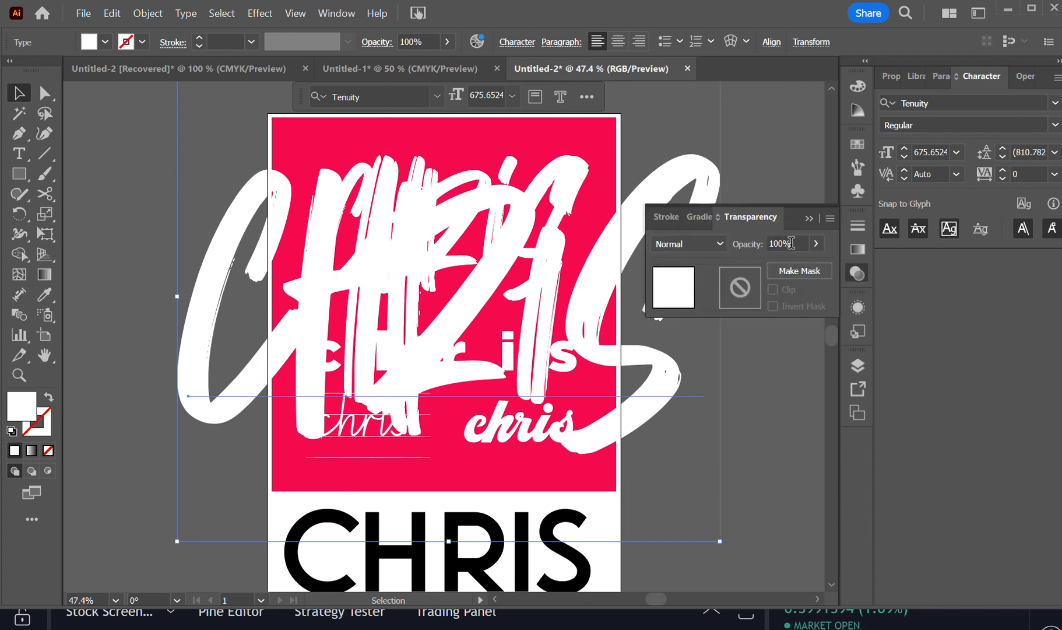
pyautogui.click(816, 243)
pyautogui.moveTo(806, 263); pyautogui.dragTo(770, 261)
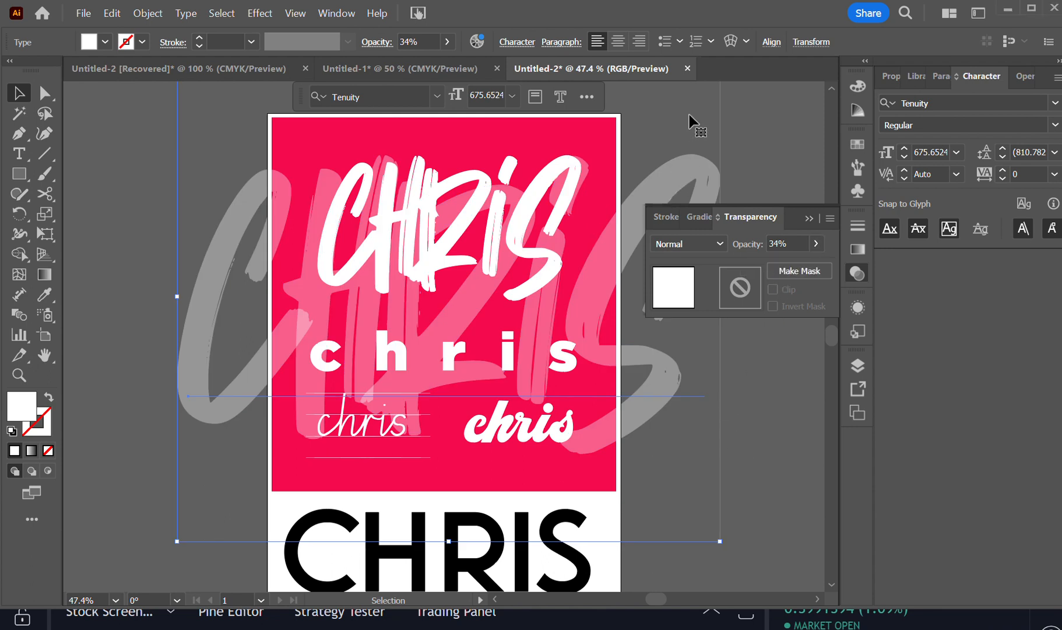
pyautogui.click(119, 162)
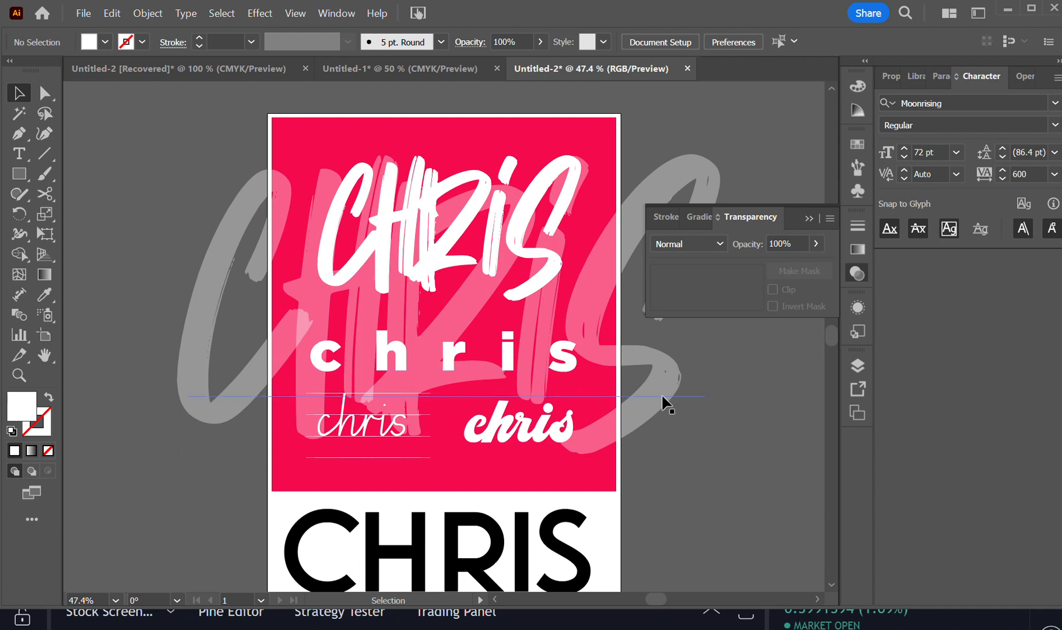
# Step: Rotate the faded Tenuity lettering counterclockwise, position it diagonally rising across the red rectangle, and deselect it
pyautogui.moveTo(654, 392)
pyautogui.mouseDown()
pyautogui.moveTo(657, 372)
pyautogui.moveTo(672, 410)
pyautogui.moveTo(659, 409)
pyautogui.mouseUp()
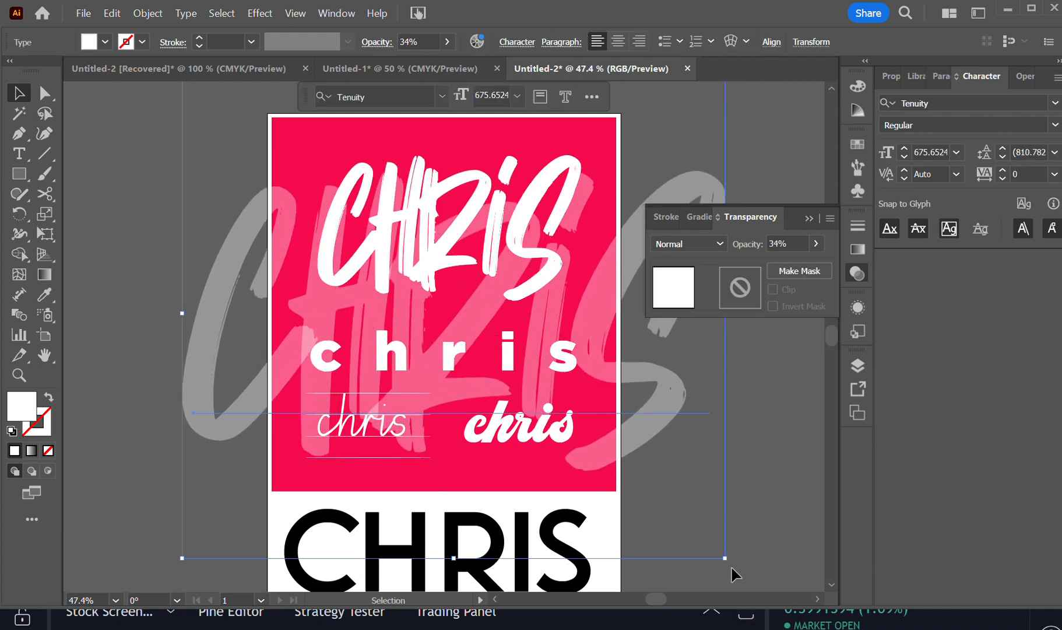
pyautogui.moveTo(728, 562); pyautogui.dragTo(796, 388)
pyautogui.moveTo(587, 263); pyautogui.dragTo(581, 230)
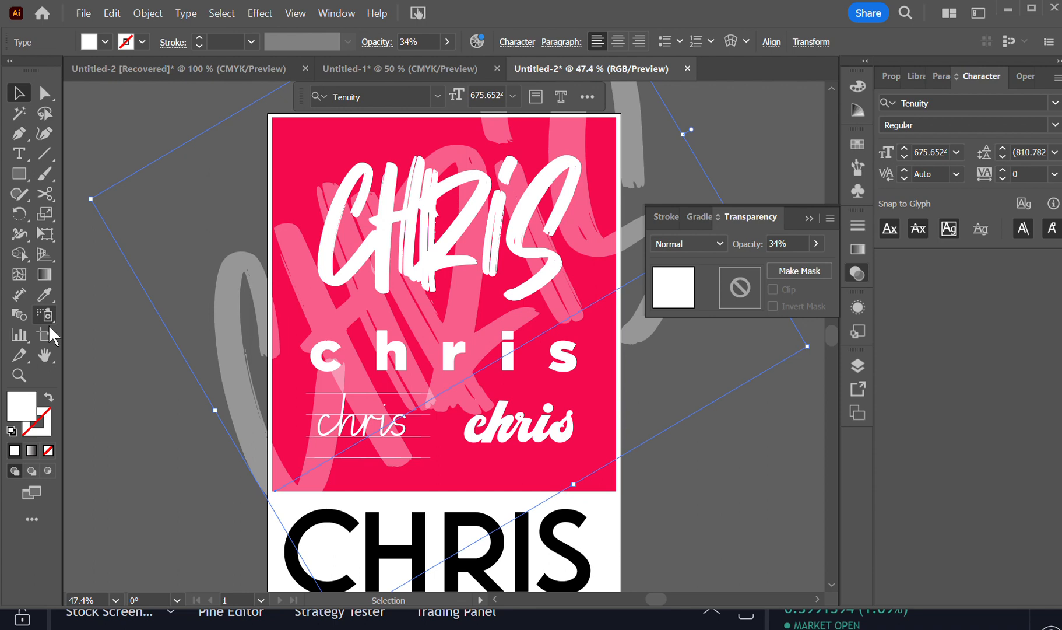
pyautogui.click(187, 396)
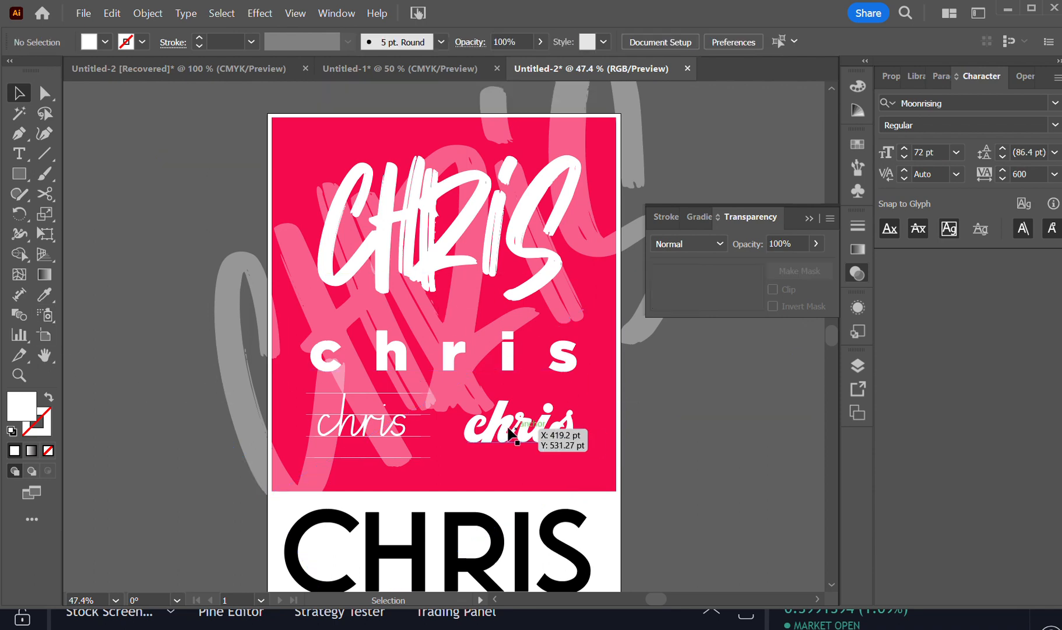
pyautogui.scroll(-1, 561, 331)
pyautogui.scroll(-2, 561, 337)
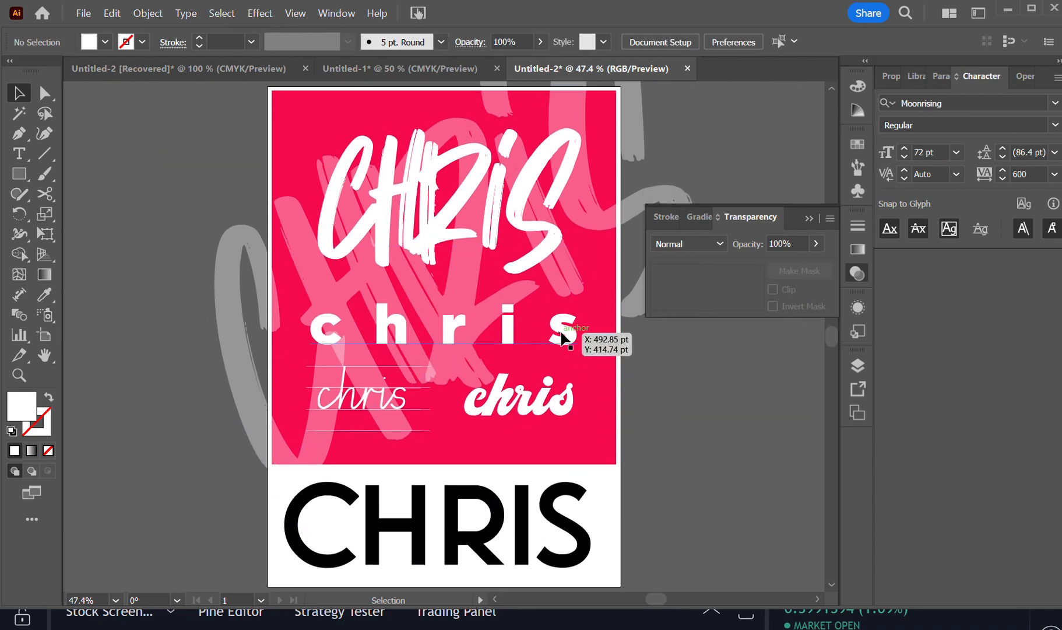
pyautogui.scroll(3, 564, 340)
pyautogui.scroll(1, 561, 337)
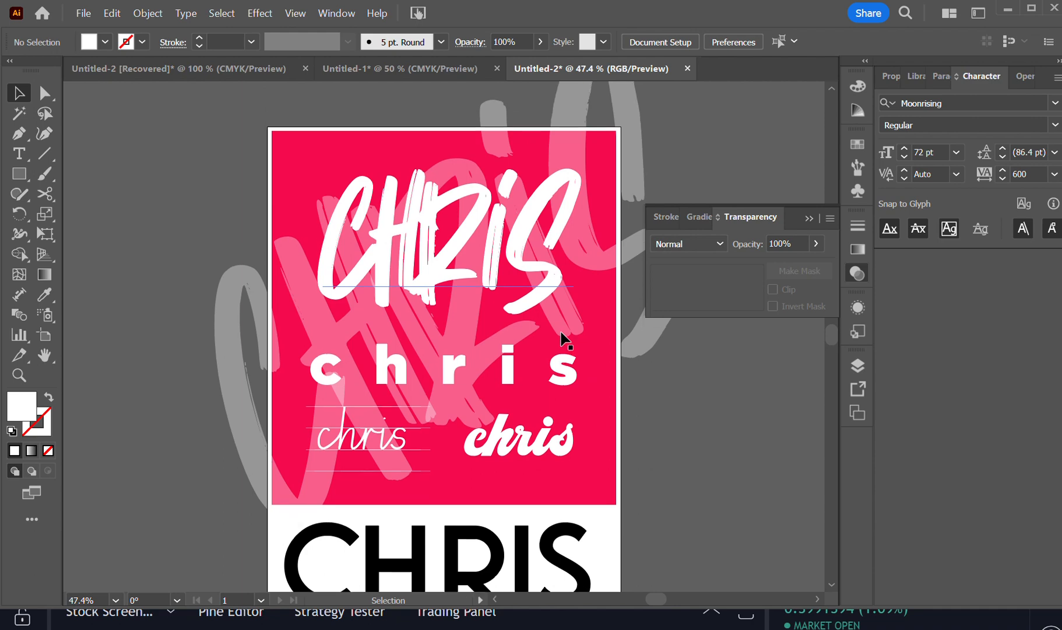
pyautogui.scroll(-3, 562, 338)
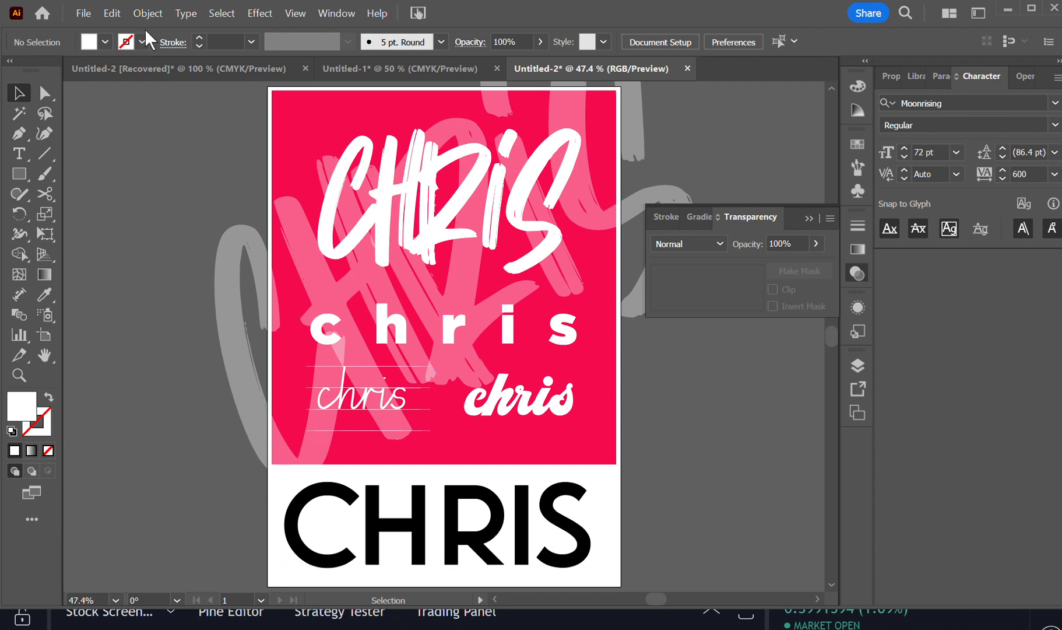
# Step: Start saving the poster under a new name on the computer and choose the Downloads folder
pyautogui.click(80, 10)
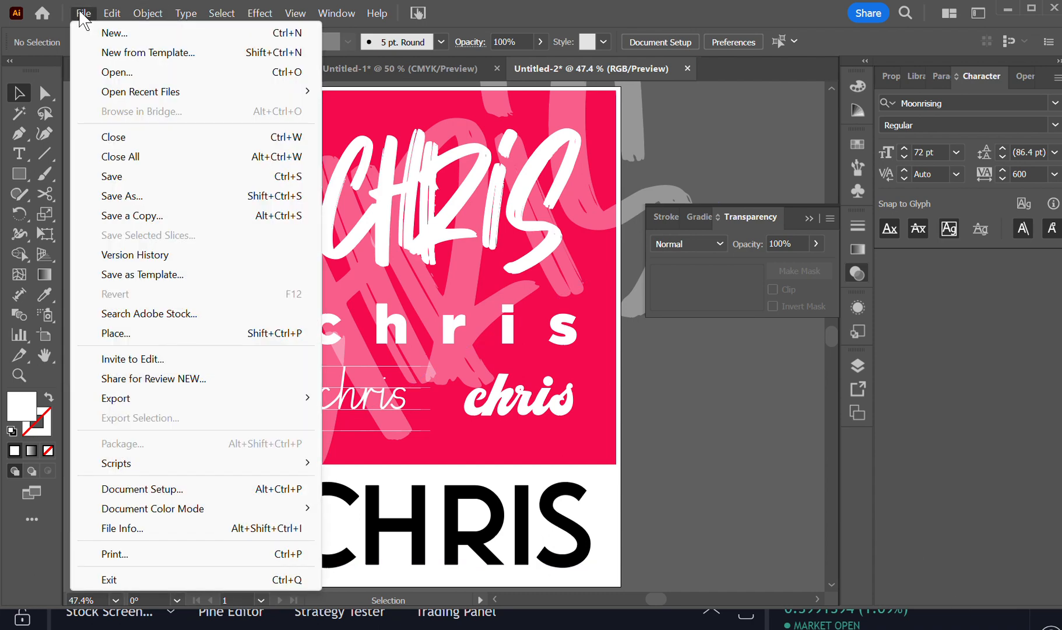
pyautogui.click(140, 199)
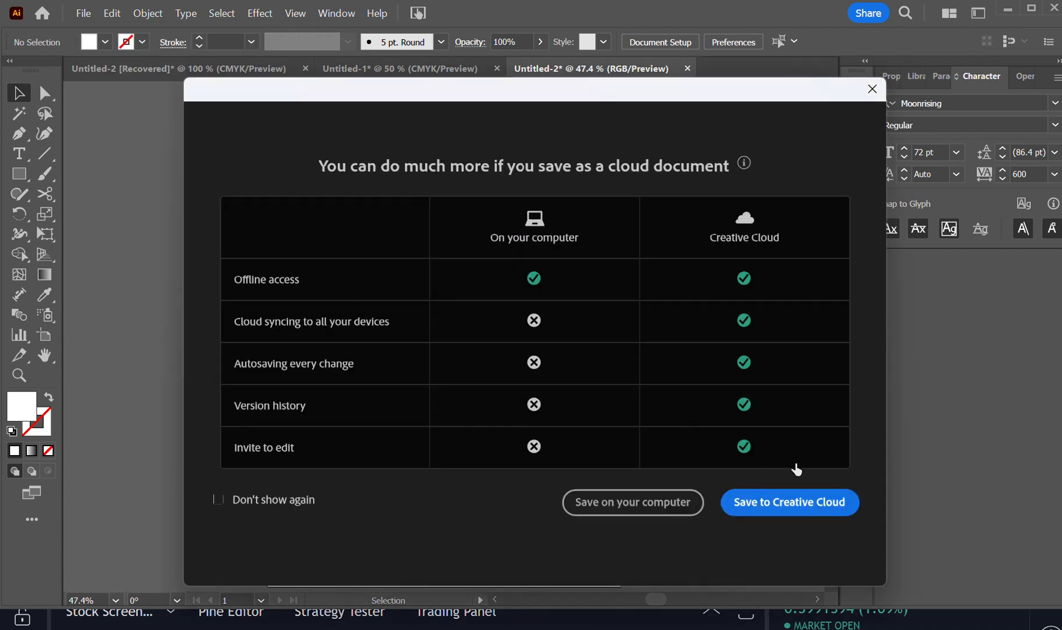
pyautogui.click(633, 503)
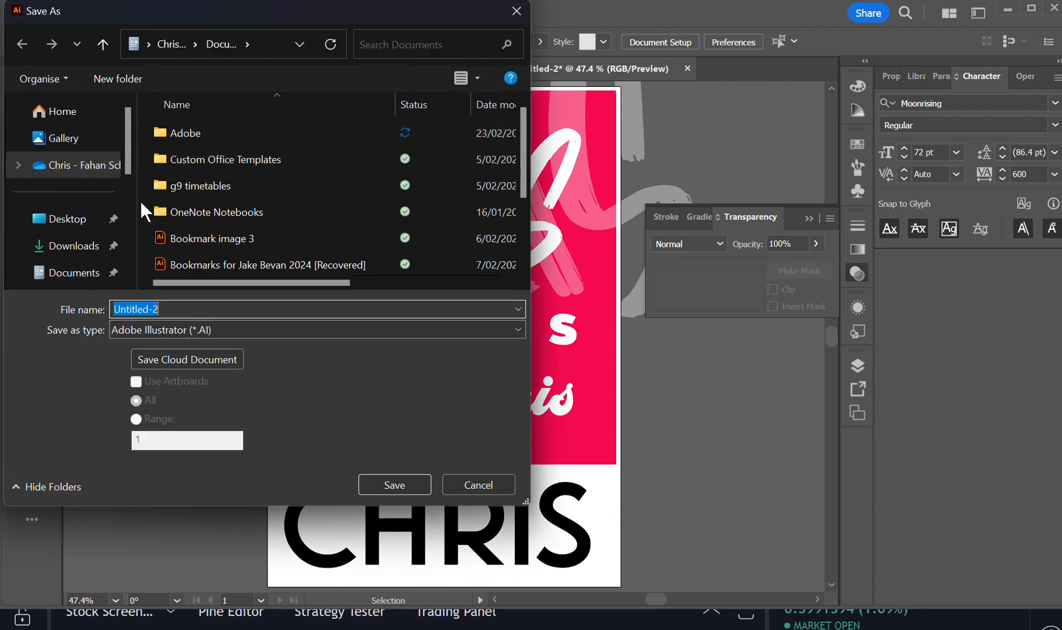
pyautogui.click(67, 246)
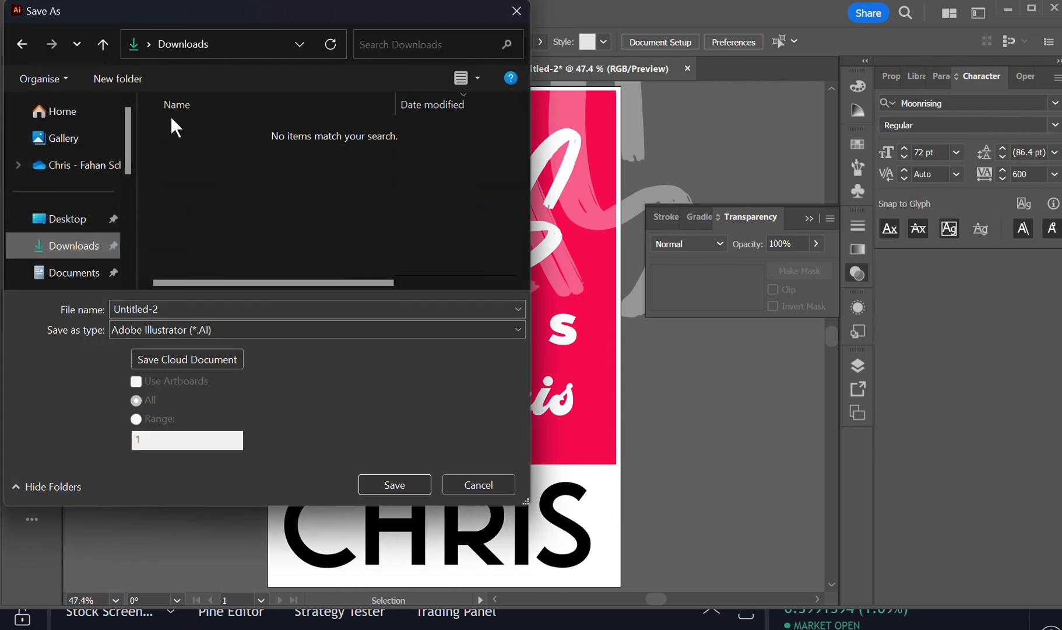
# Step: Save the poster as an Adobe PDF, named with the poster's first name plus "name sampler", using the Illustrator Default preset
pyautogui.click(164, 310)
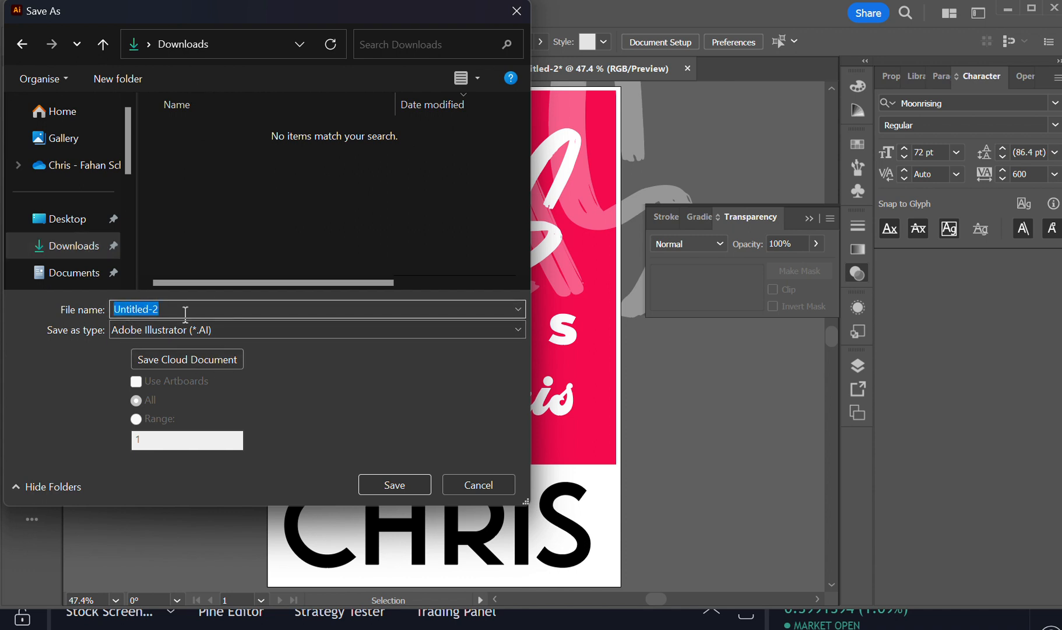
pyautogui.click(320, 330)
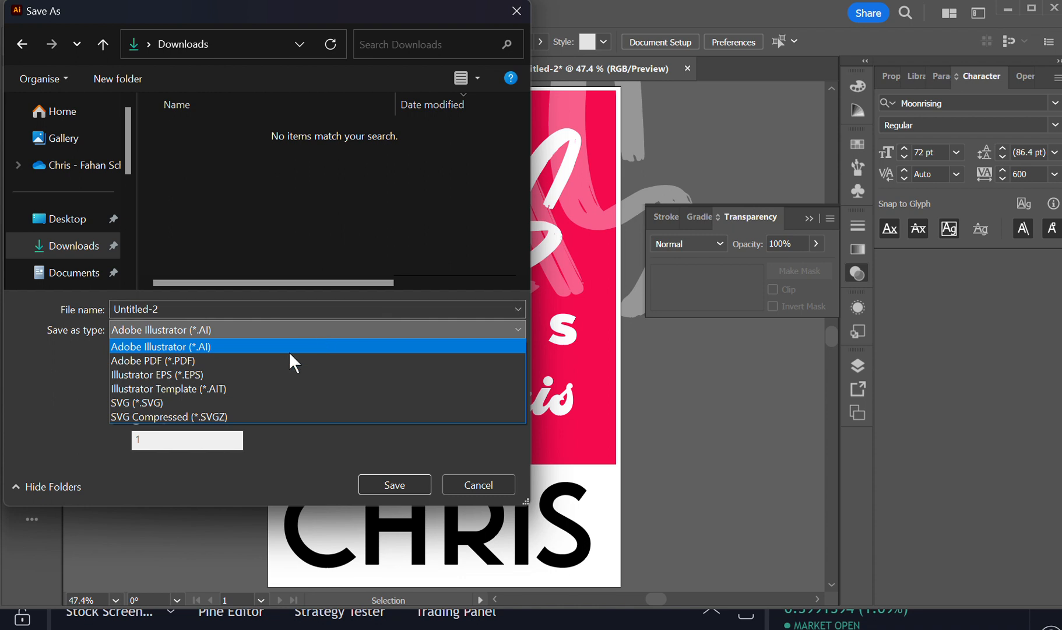
pyautogui.click(256, 361)
pyautogui.click(160, 309)
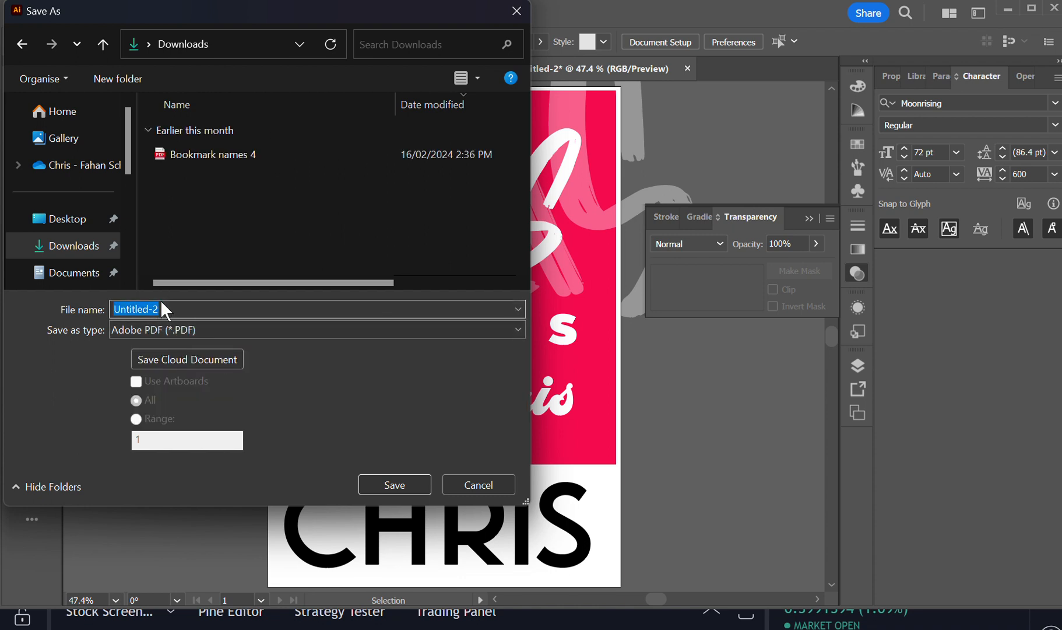
pyautogui.write('chris name sampler')
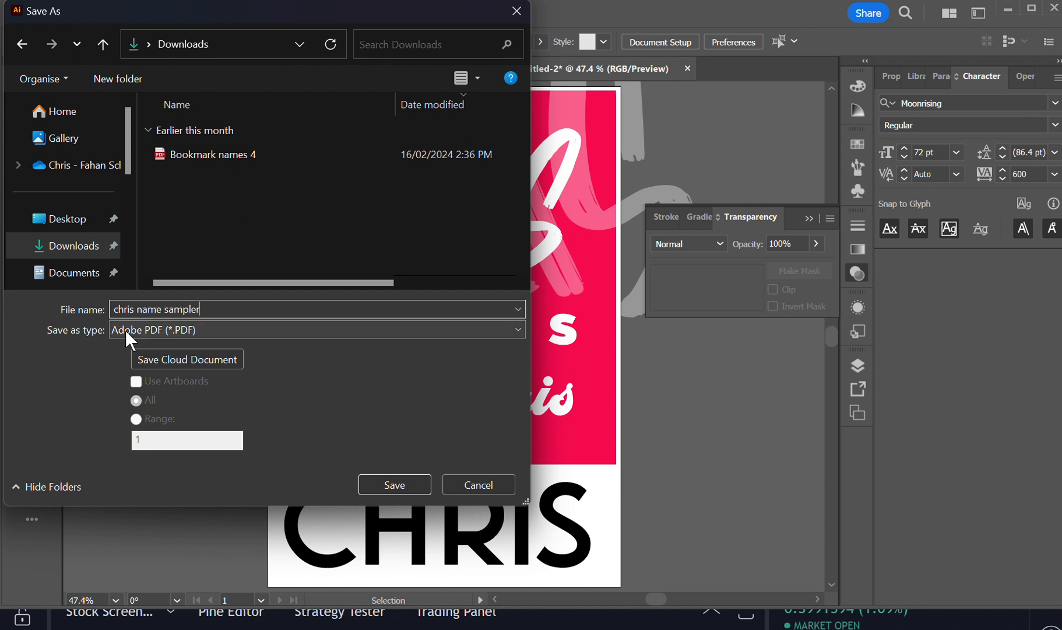
pyautogui.click(390, 479)
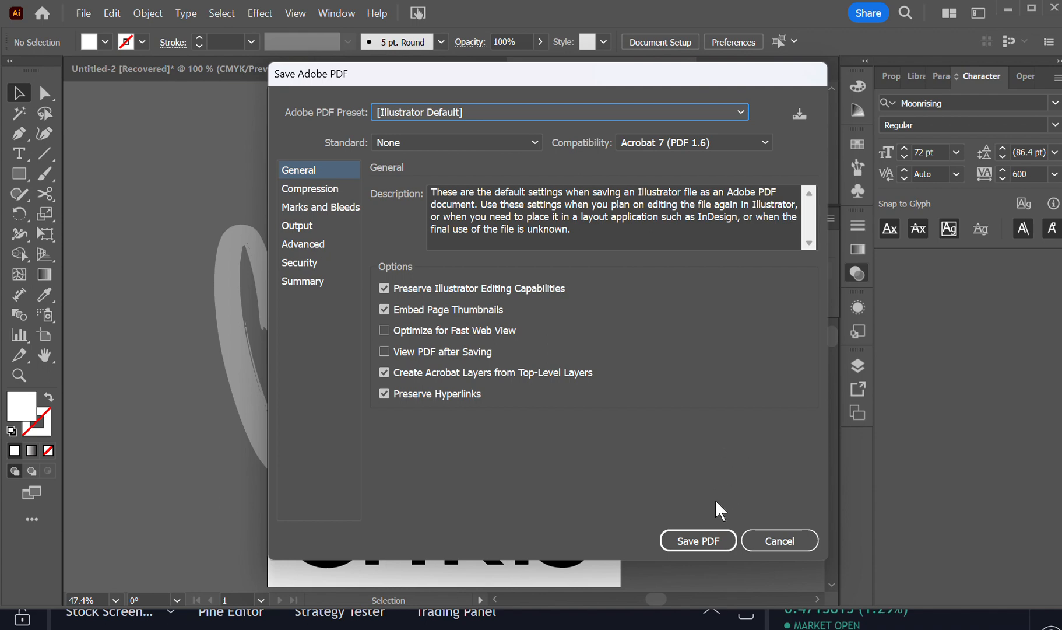
pyautogui.click(688, 544)
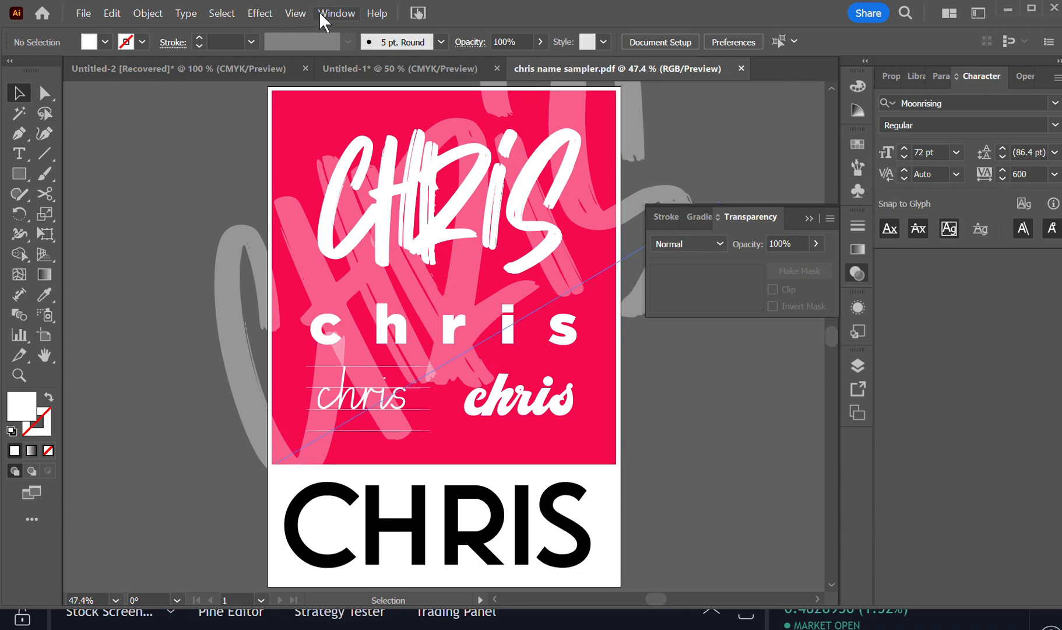
# Step: Hide the Character panel from the workspace
pyautogui.click(336, 13)
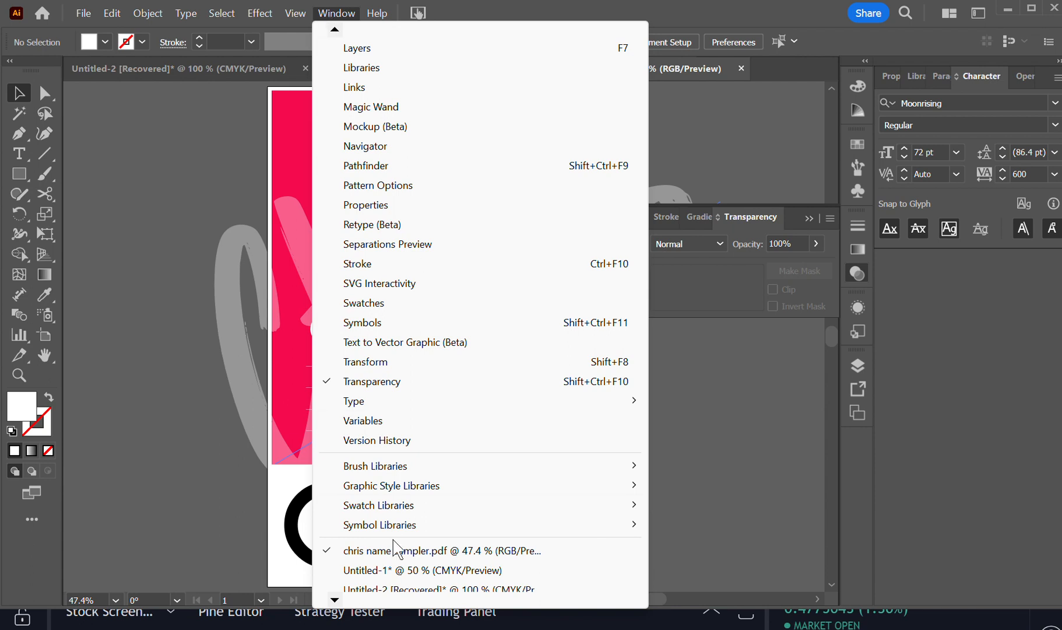
pyautogui.scroll(-1, 391, 543)
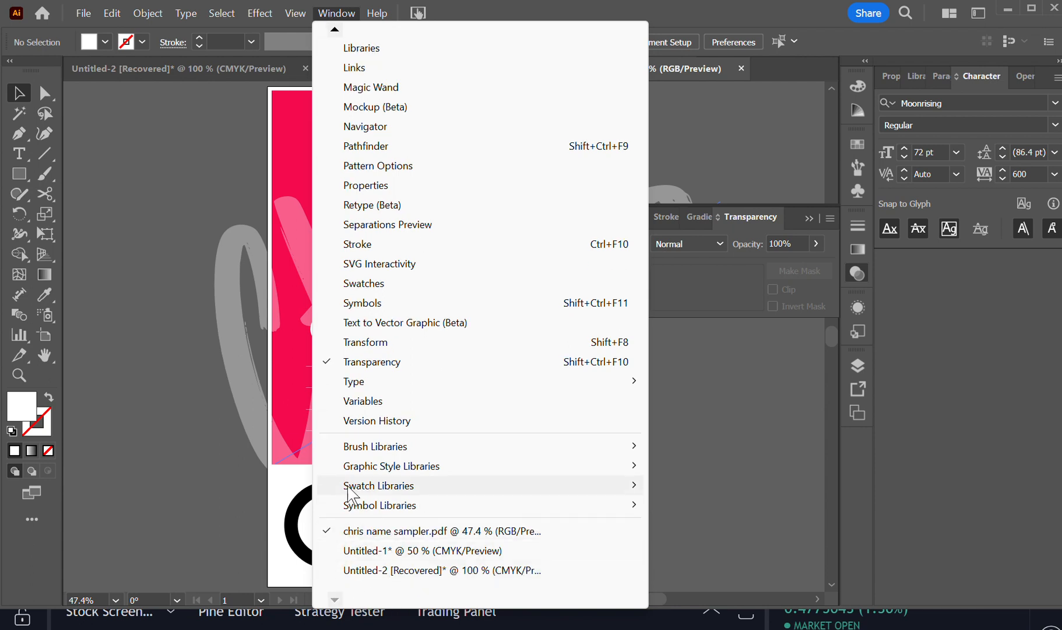
pyautogui.moveTo(357, 383)
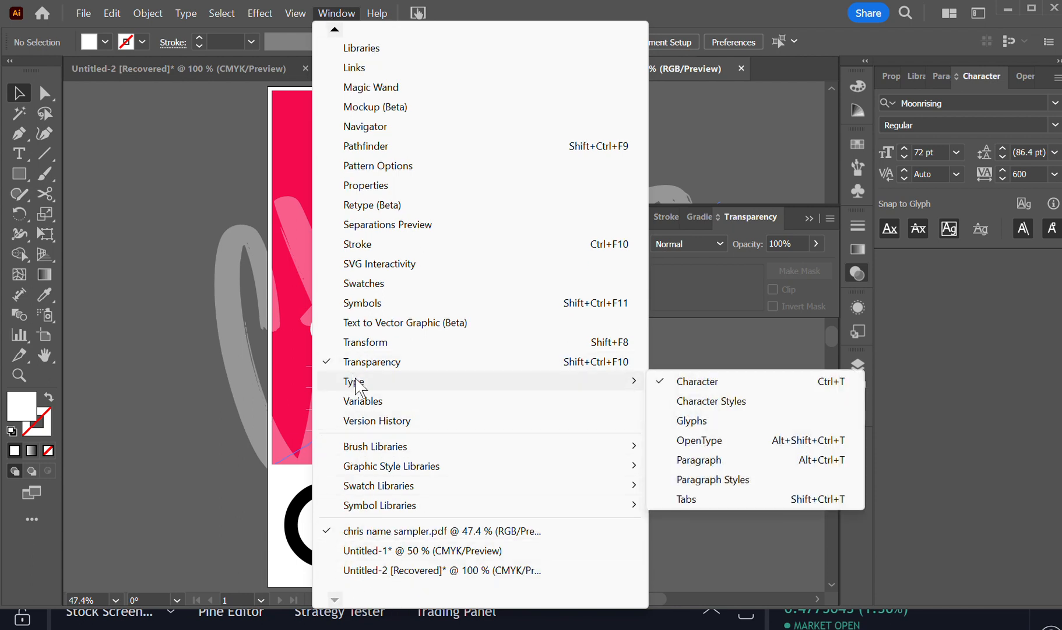
pyautogui.click(716, 380)
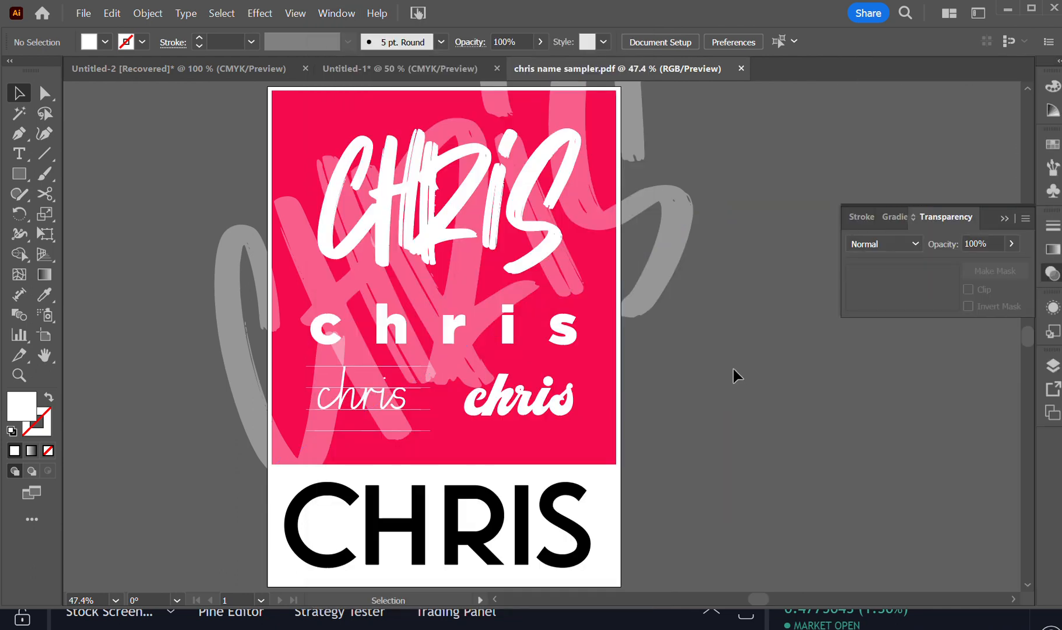